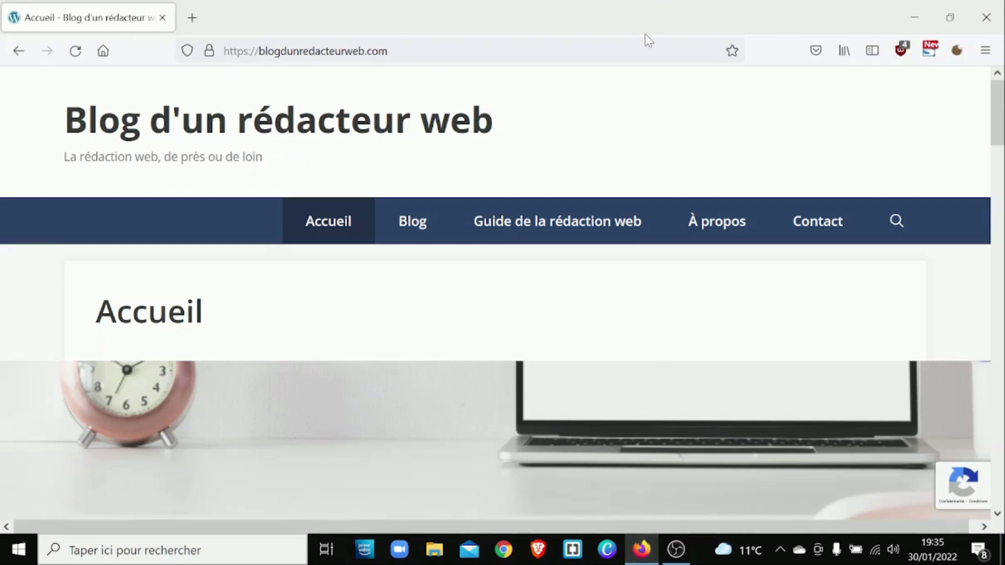
Step: Search the web for "screaming frog" and open the Screaming Frog SEO Spider Website Crawler result
{"action": "left_click", "coordinate": [642, 52]}
{"action": "type", "text": "s"}
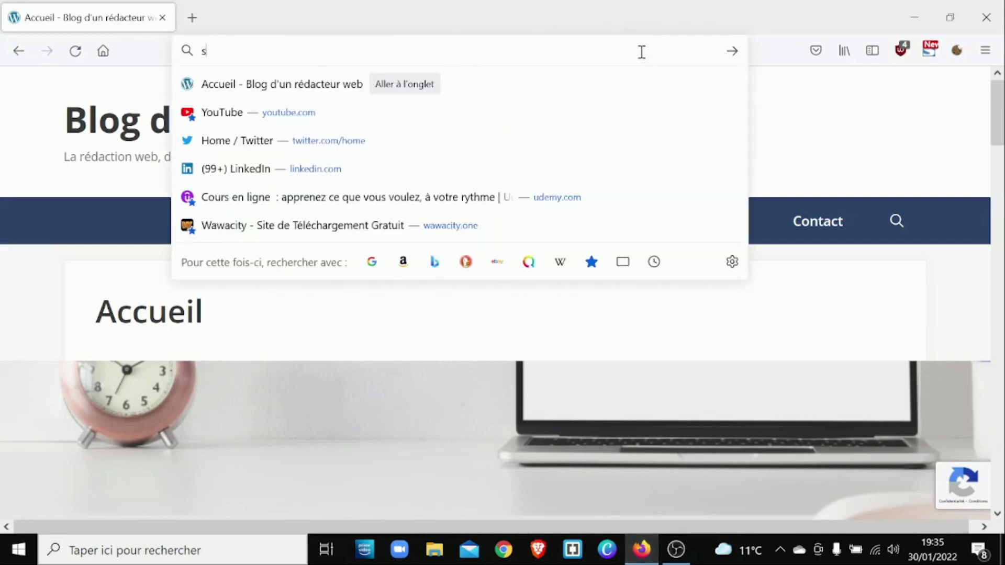
{"action": "type", "text": "creaming frog"}
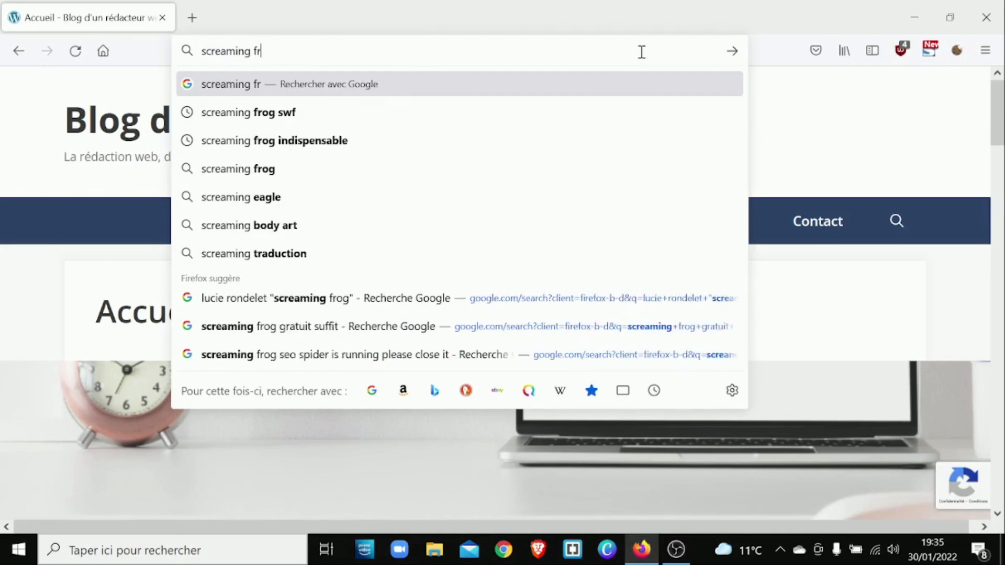
{"action": "key", "text": "Return"}
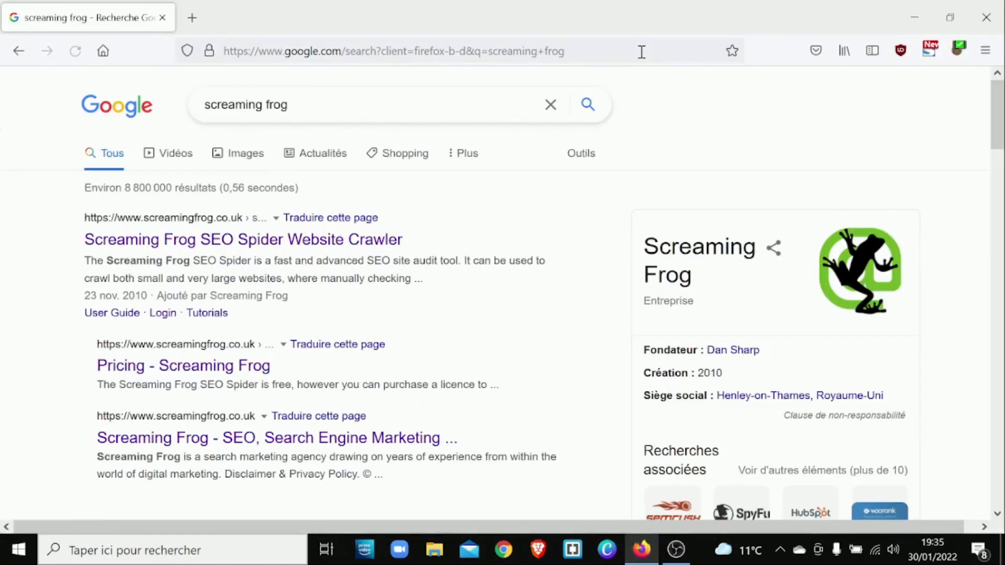
{"action": "left_click", "coordinate": [378, 237]}
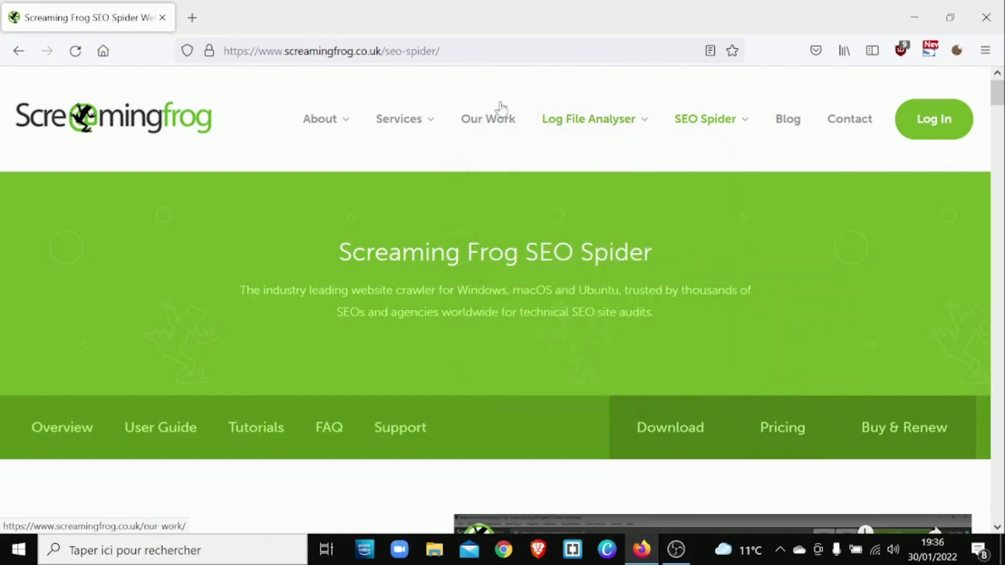
Step: Open the SEO Spider pricing page and compare the free and paid versions' features down to the licence price
{"action": "mouse_move", "coordinate": [417, 132]}
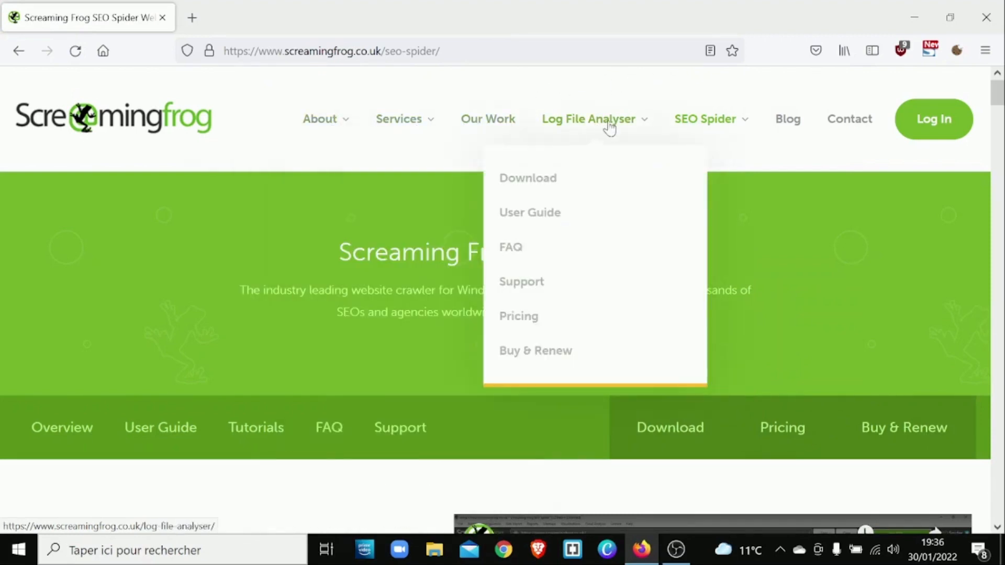
{"action": "mouse_move", "coordinate": [683, 126]}
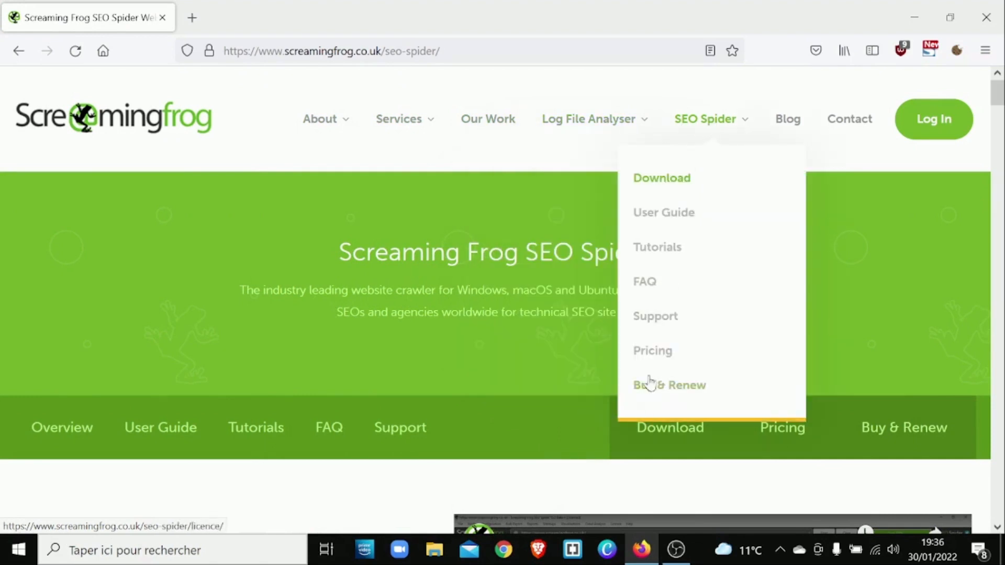
{"action": "left_click", "coordinate": [656, 355]}
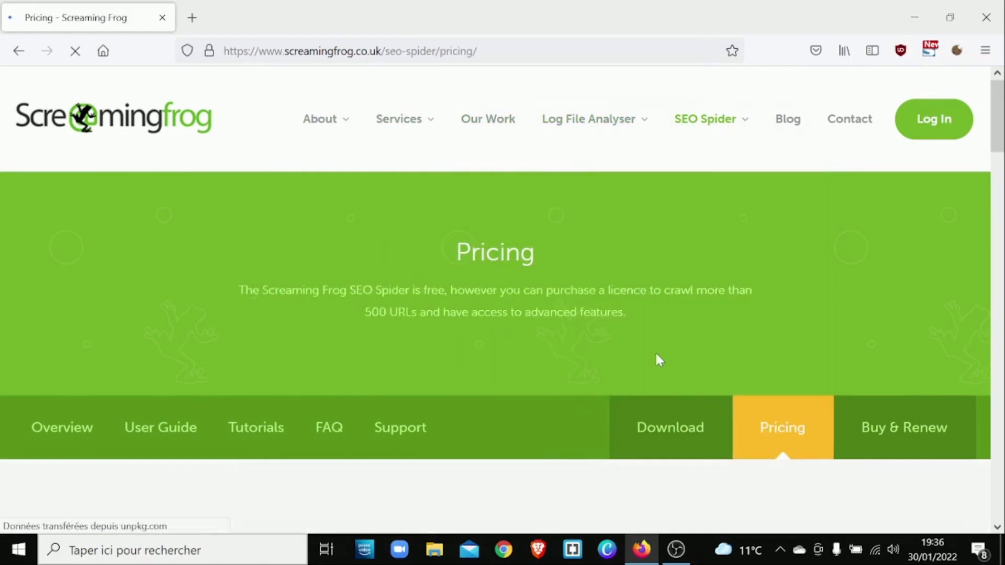
{"action": "scroll", "coordinate": [626, 350], "scroll_direction": "down", "scroll_amount": 7}
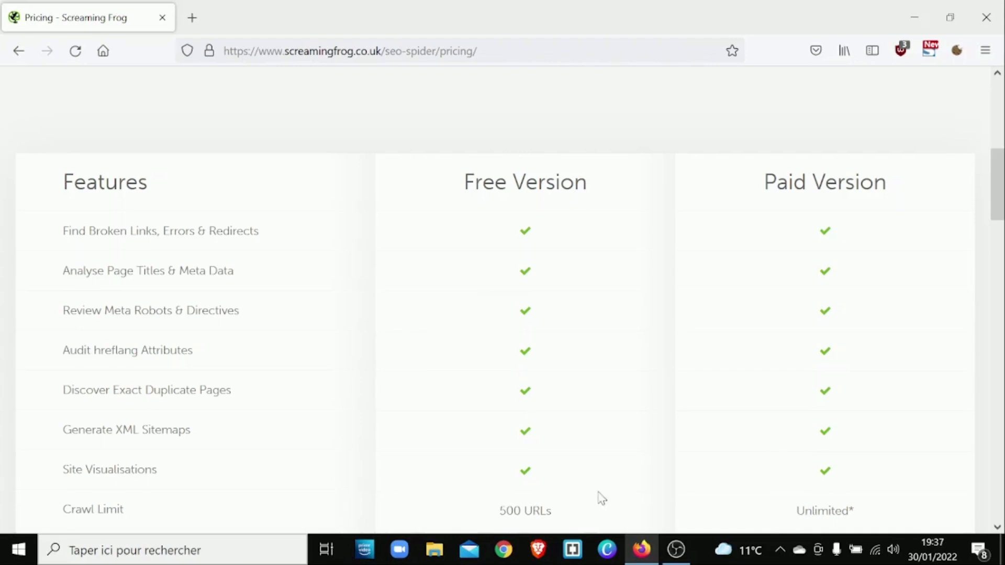
{"action": "scroll", "coordinate": [711, 425], "scroll_direction": "down", "scroll_amount": 2}
{"action": "scroll", "coordinate": [712, 423], "scroll_direction": "down", "scroll_amount": 3}
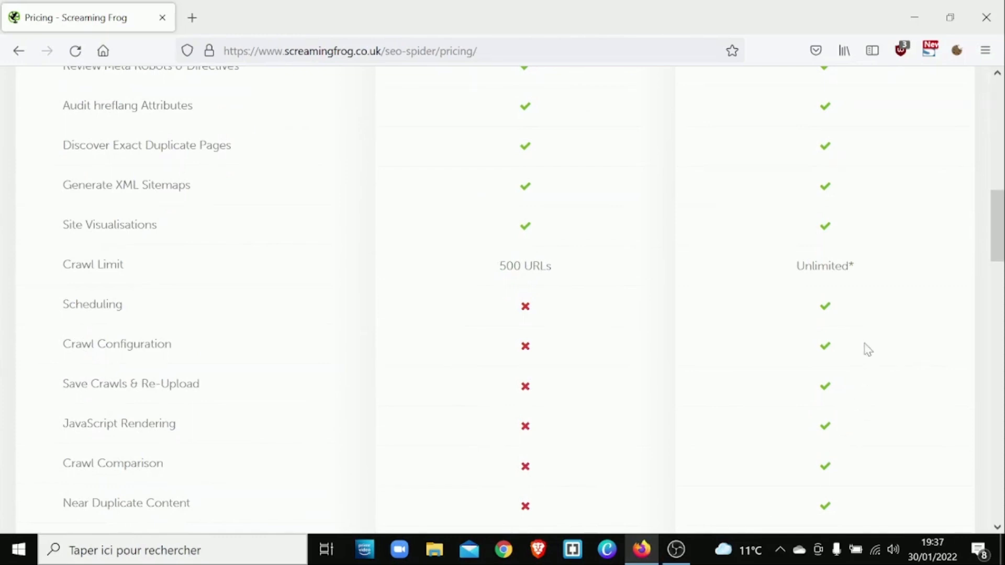
{"action": "scroll", "coordinate": [825, 309], "scroll_direction": "down", "scroll_amount": 1}
{"action": "scroll", "coordinate": [822, 306], "scroll_direction": "down", "scroll_amount": 1}
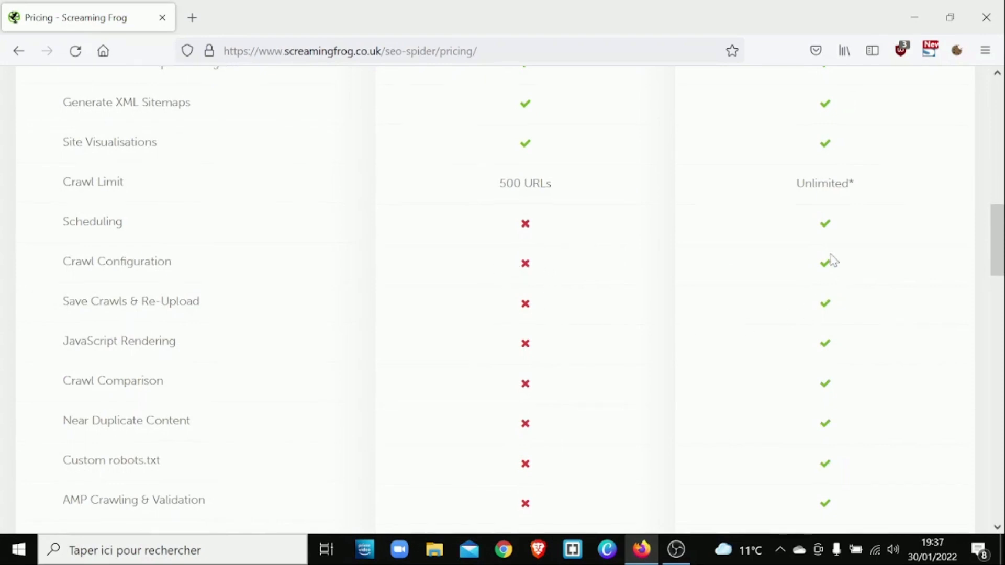
{"action": "scroll", "coordinate": [831, 261], "scroll_direction": "down", "scroll_amount": 14}
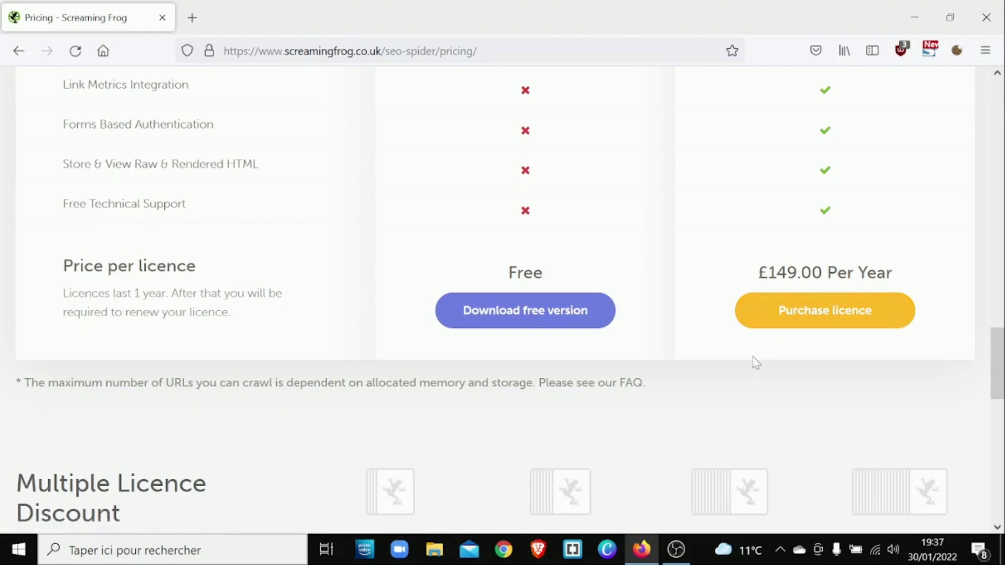
Step: View the download prompt for the free version, close it without downloading, and return to the start of the pricing page
{"action": "left_click", "coordinate": [547, 321]}
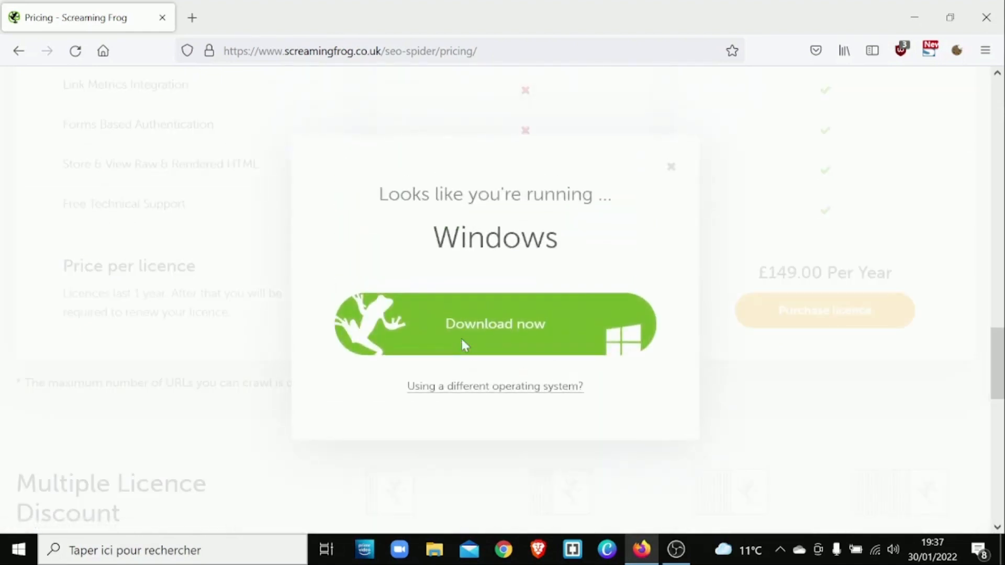
{"action": "left_click", "coordinate": [672, 170]}
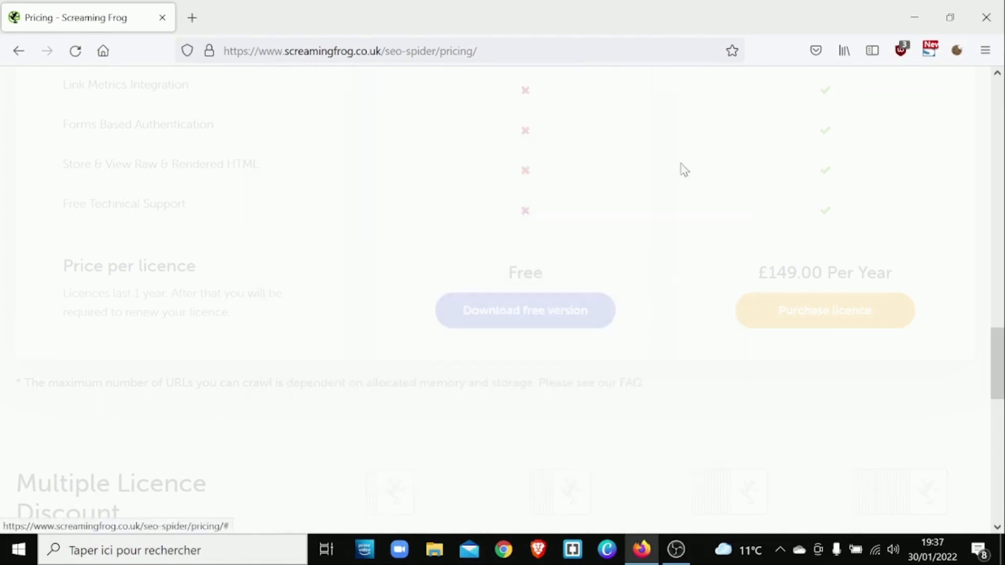
{"action": "scroll", "coordinate": [618, 404], "scroll_direction": "up", "scroll_amount": 2}
{"action": "scroll", "coordinate": [616, 405], "scroll_direction": "up", "scroll_amount": 10}
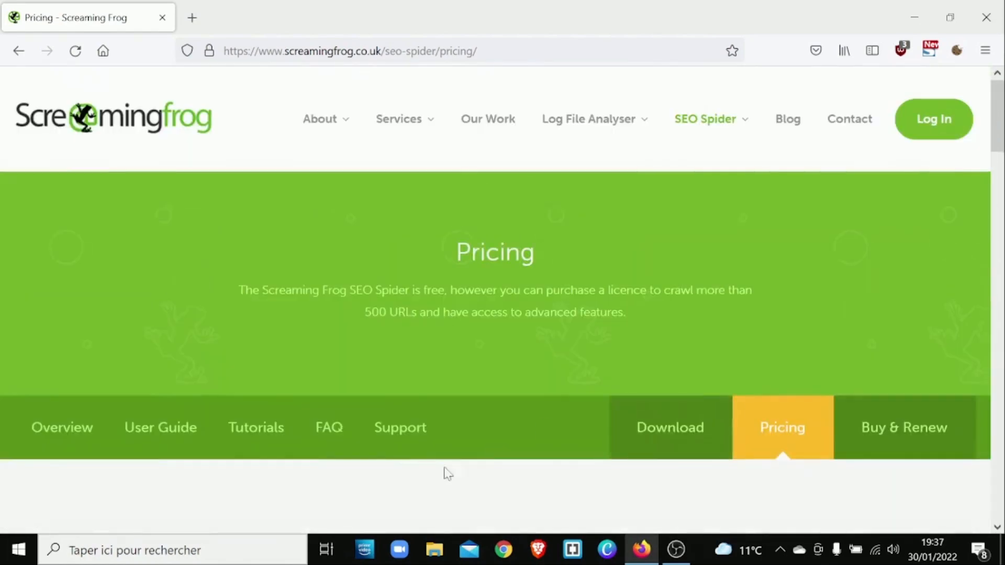
{"action": "left_click", "coordinate": [257, 559]}
{"action": "type", "text": "scr"}
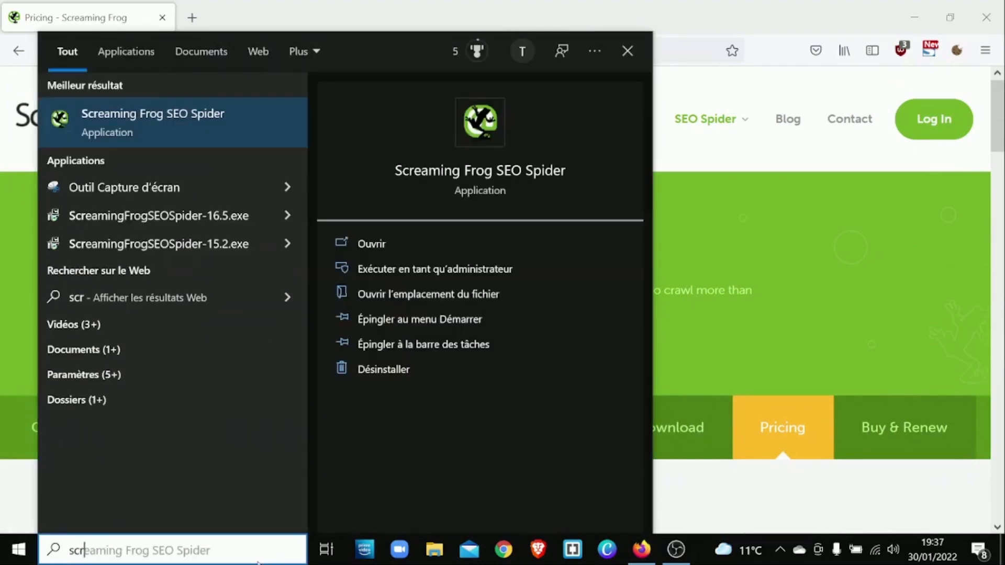
{"action": "left_click", "coordinate": [942, 306]}
{"action": "mouse_move", "coordinate": [746, 131]}
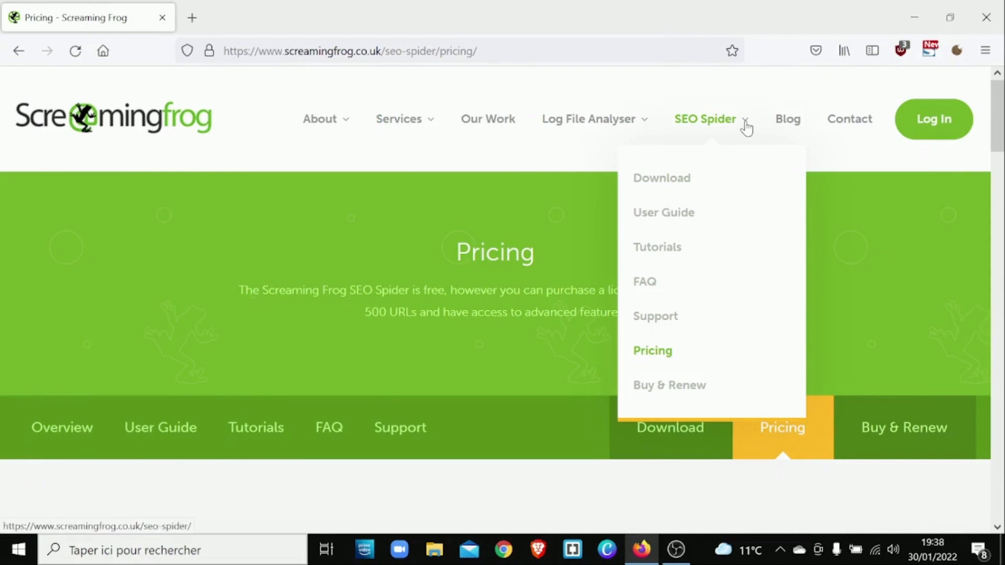
{"action": "mouse_move", "coordinate": [622, 120]}
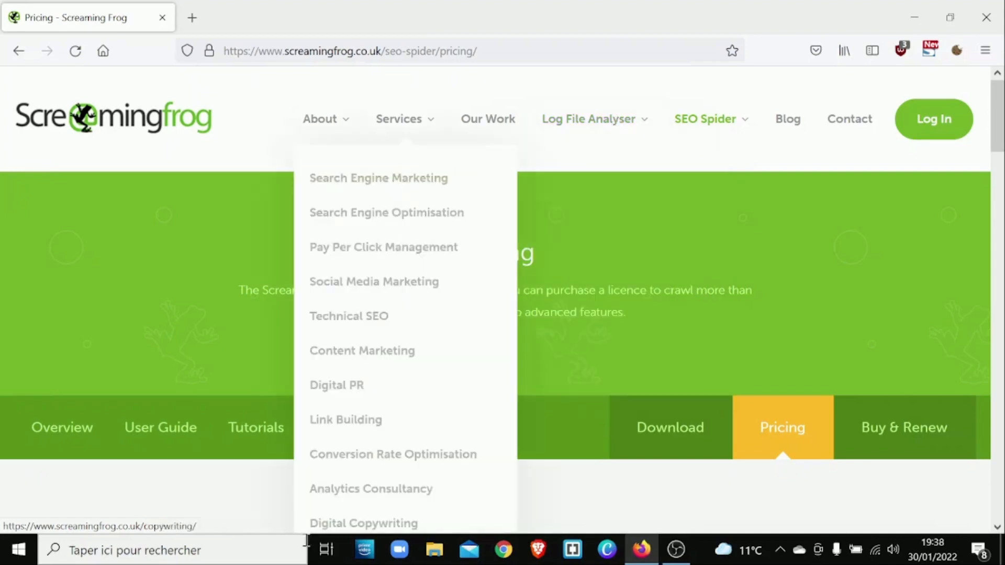
Step: Find the installed Screaming Frog SEO Spider application through the Windows search and launch it
{"action": "left_click", "coordinate": [204, 549]}
{"action": "type", "text": "screa"}
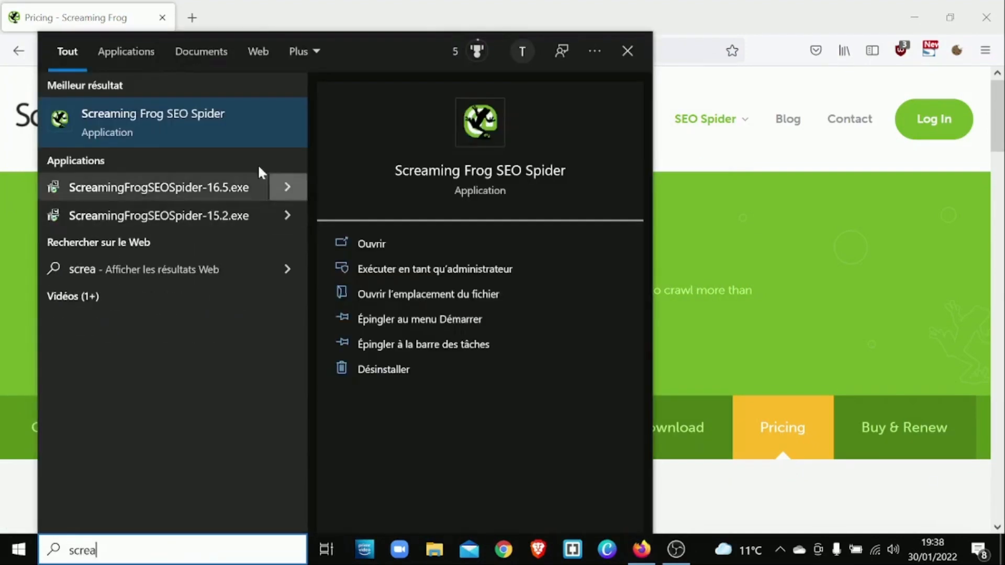
{"action": "left_click", "coordinate": [225, 132]}
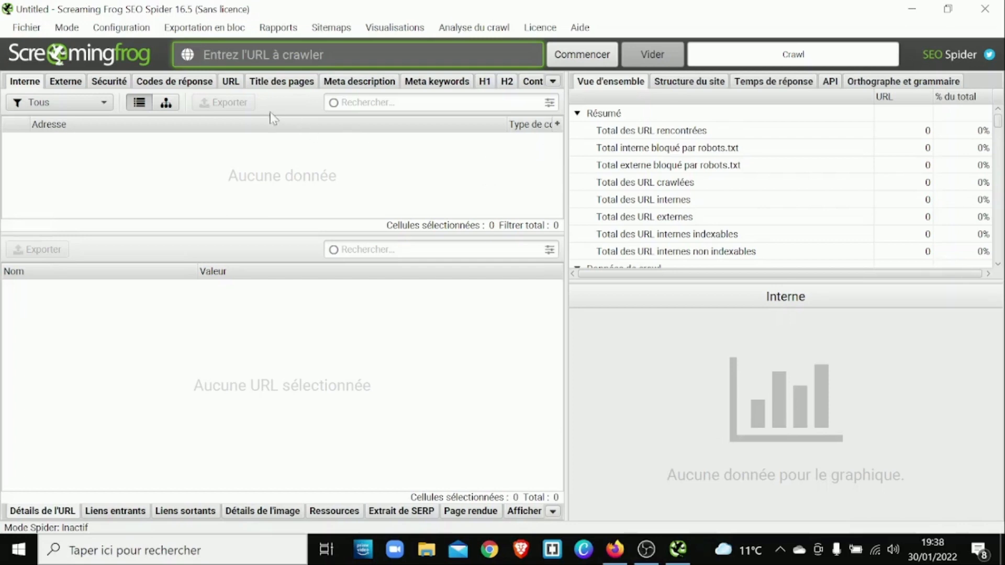
Step: Open the SEO Spider configuration, examine its crawl options for resource and page links, and close it
{"action": "left_click", "coordinate": [140, 36]}
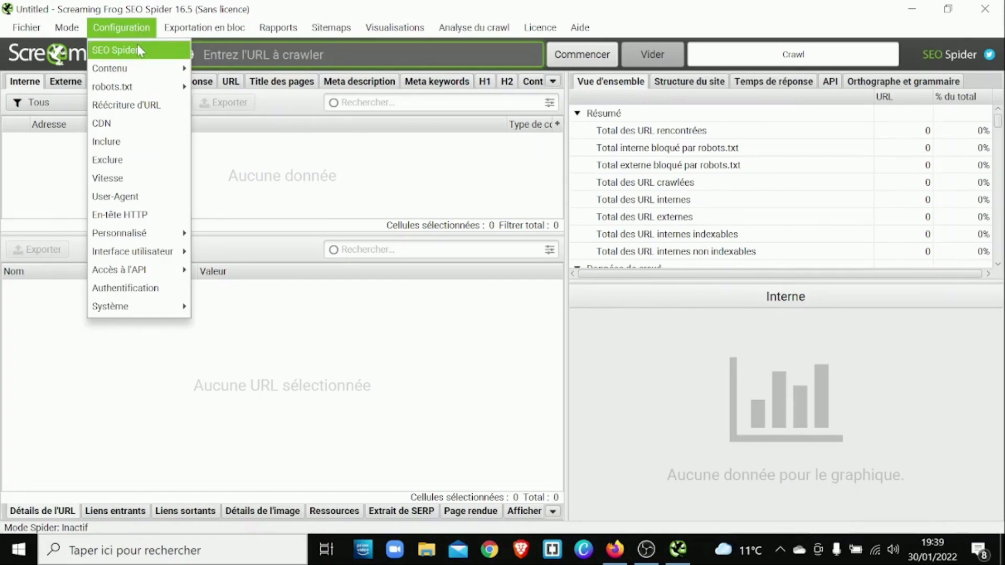
{"action": "left_click", "coordinate": [139, 48]}
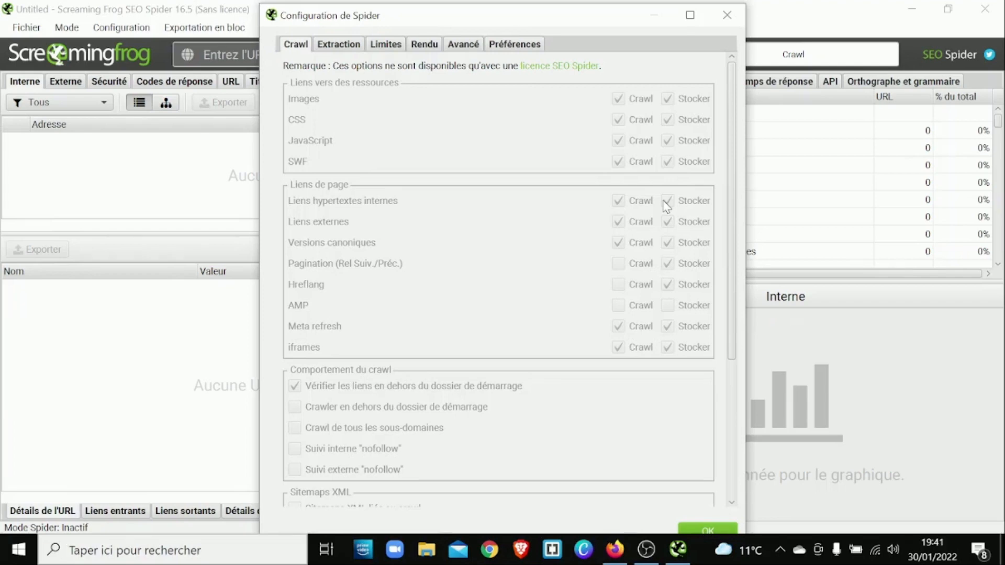
{"action": "left_click", "coordinate": [727, 15]}
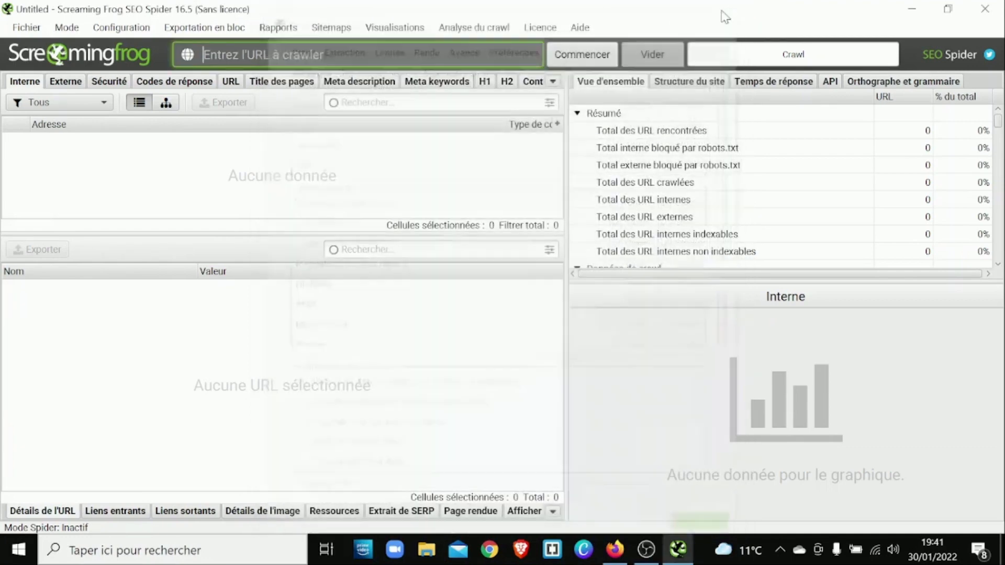
Step: Open the Doublons settings in the content configuration, examine the duplicate-detection options, and close them
{"action": "left_click", "coordinate": [144, 28]}
{"action": "mouse_move", "coordinate": [137, 69]}
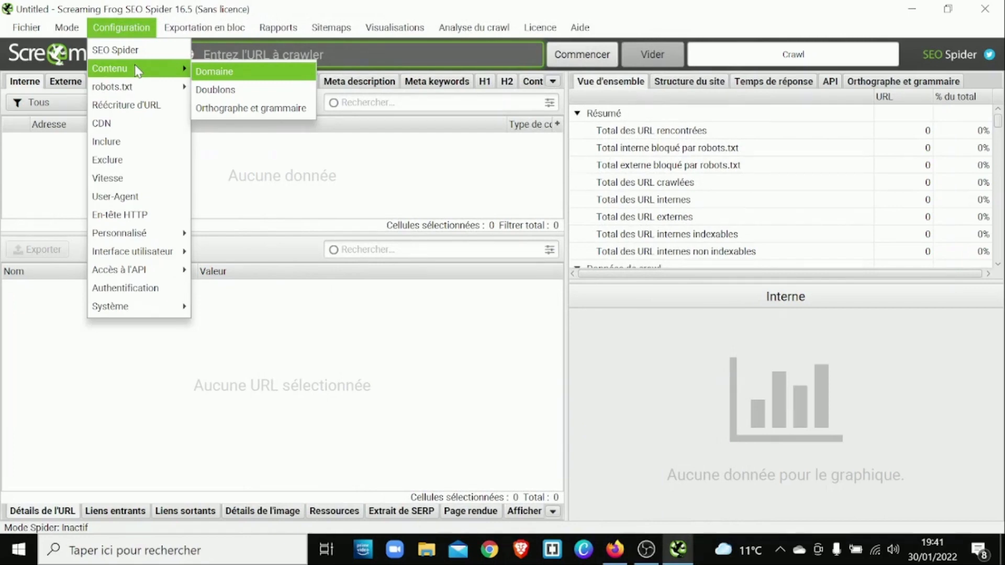
{"action": "left_click", "coordinate": [225, 90]}
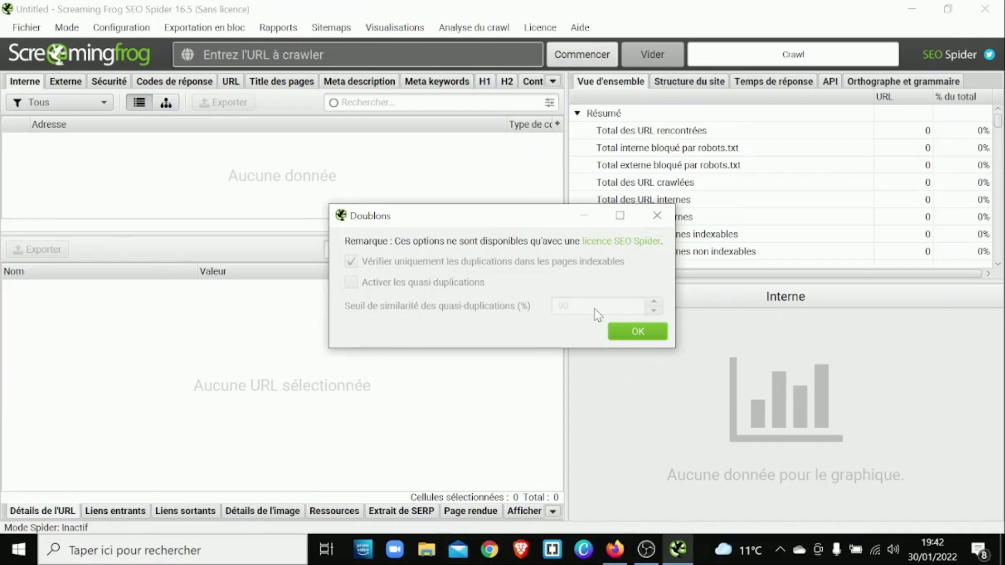
{"action": "left_click", "coordinate": [609, 332]}
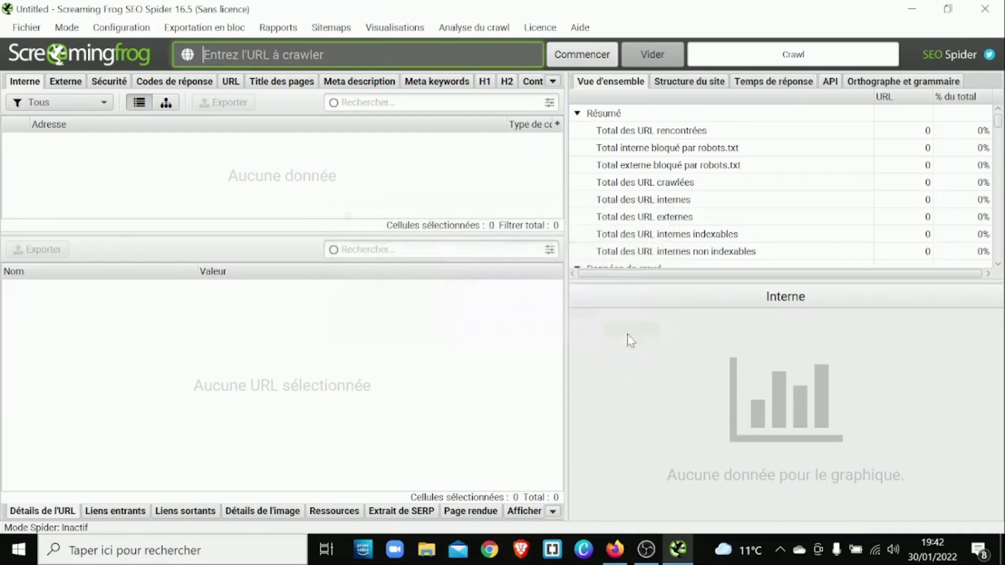
{"action": "left_click", "coordinate": [126, 27]}
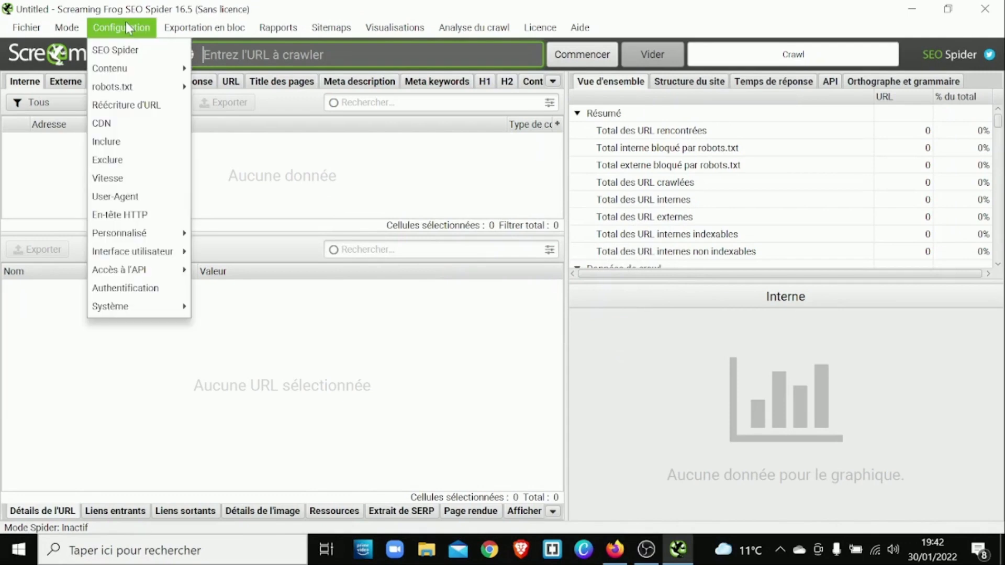
{"action": "mouse_move", "coordinate": [137, 88]}
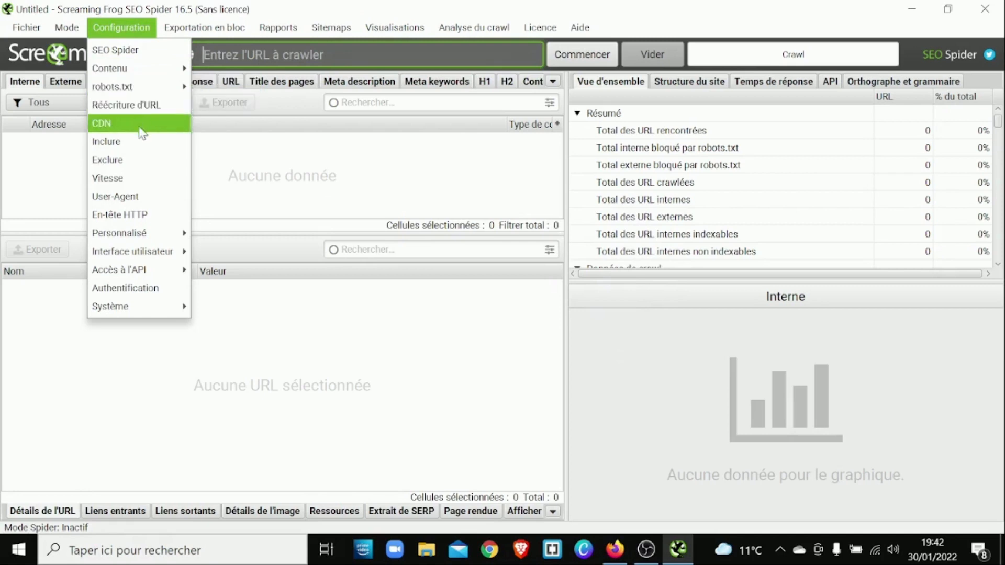
{"action": "mouse_move", "coordinate": [181, 251]}
{"action": "mouse_move", "coordinate": [220, 292]}
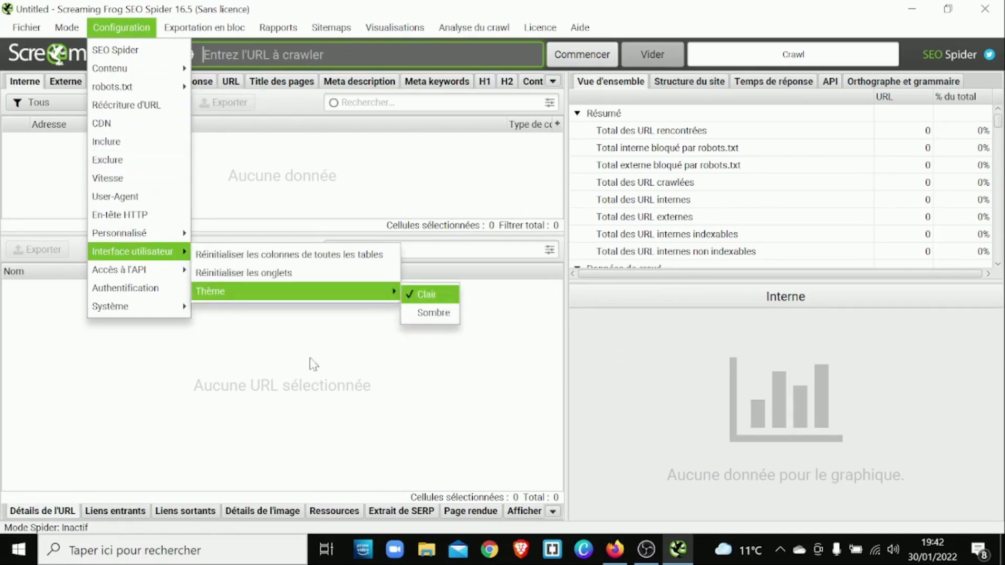
{"action": "left_click", "coordinate": [545, 367]}
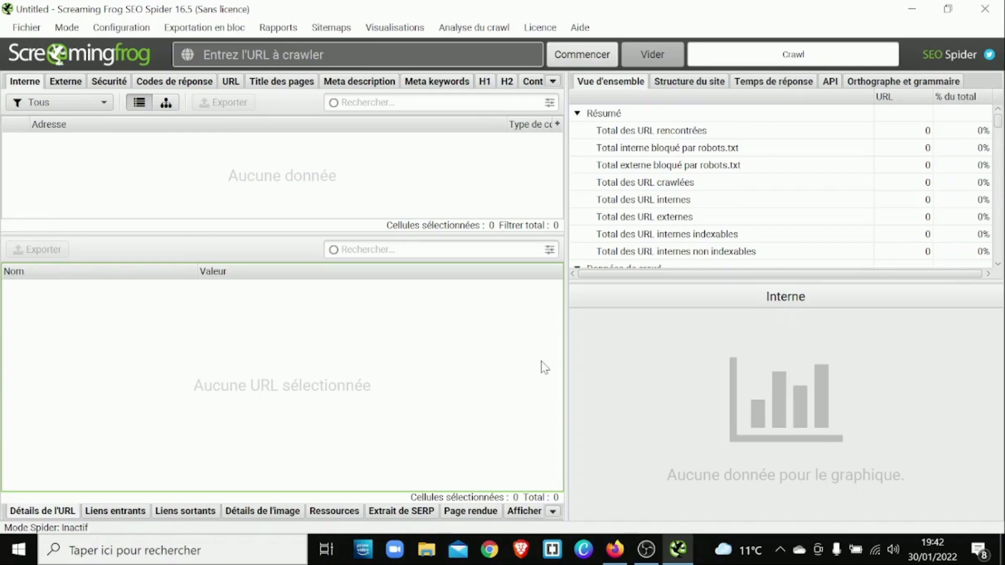
Step: Switch to Firefox, load blogdunredacteurweb.com, and copy the site's full address
{"action": "left_click", "coordinate": [615, 550]}
{"action": "left_click", "coordinate": [533, 48]}
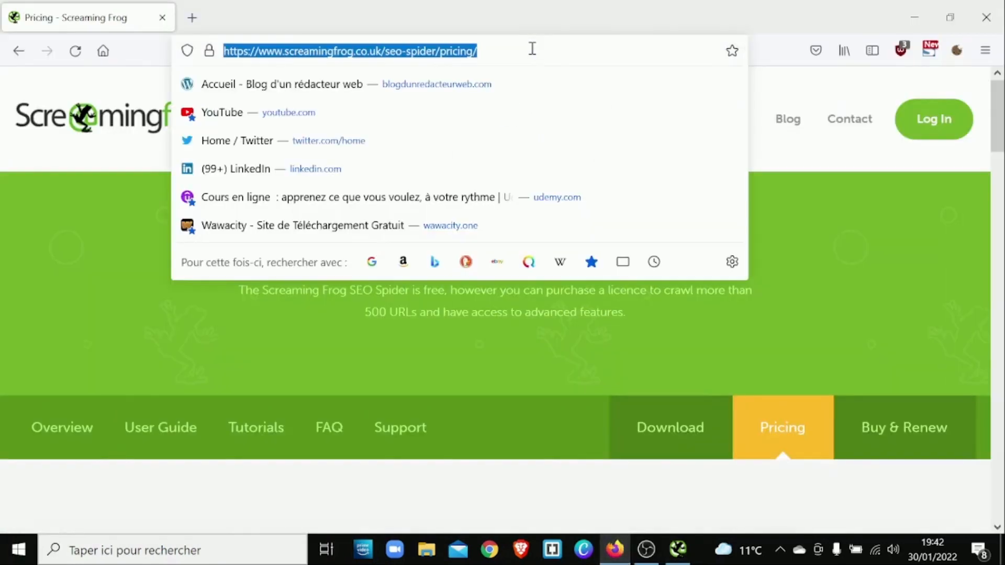
{"action": "type", "text": "blogdunredacteurweb.com"}
{"action": "key", "text": "Return"}
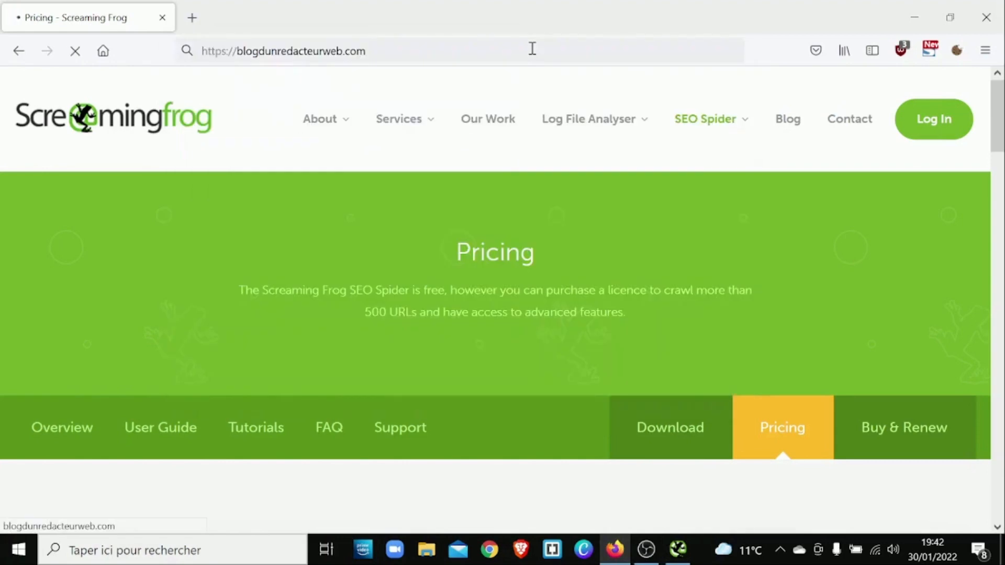
{"action": "left_click", "coordinate": [532, 49]}
{"action": "key", "text": "ctrl+c"}
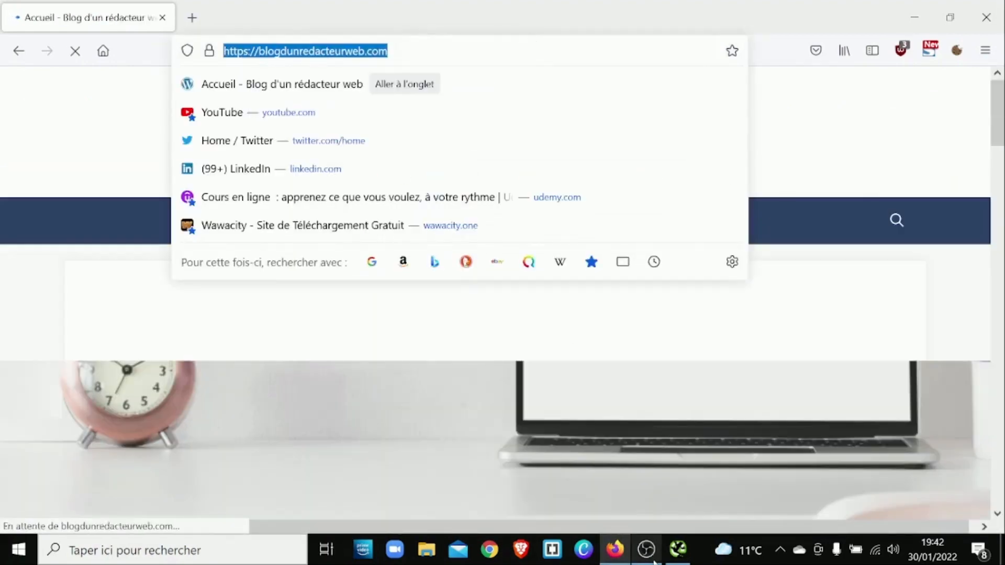
{"action": "left_click", "coordinate": [678, 549]}
{"action": "left_click", "coordinate": [331, 46]}
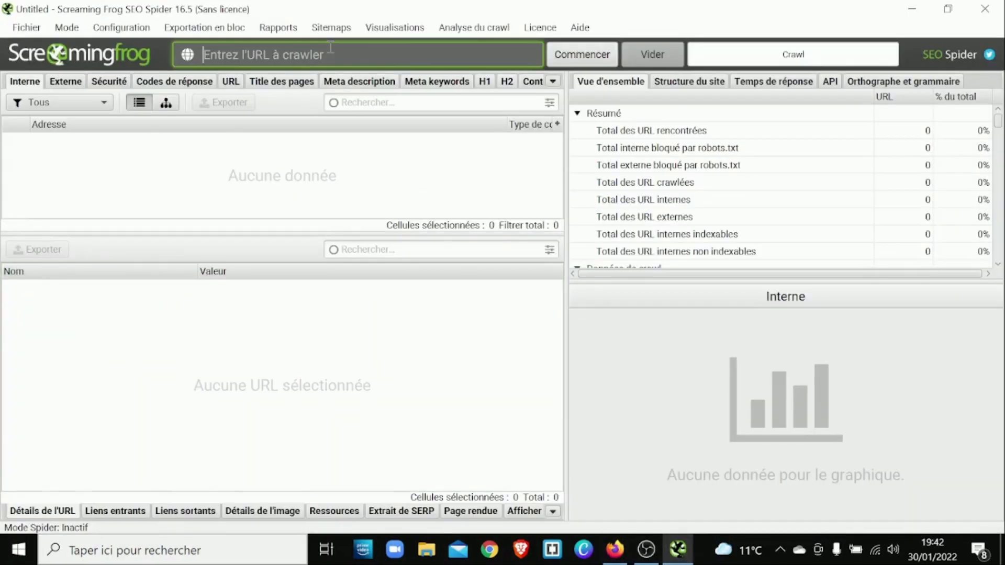
{"action": "key", "text": "ctrl+v"}
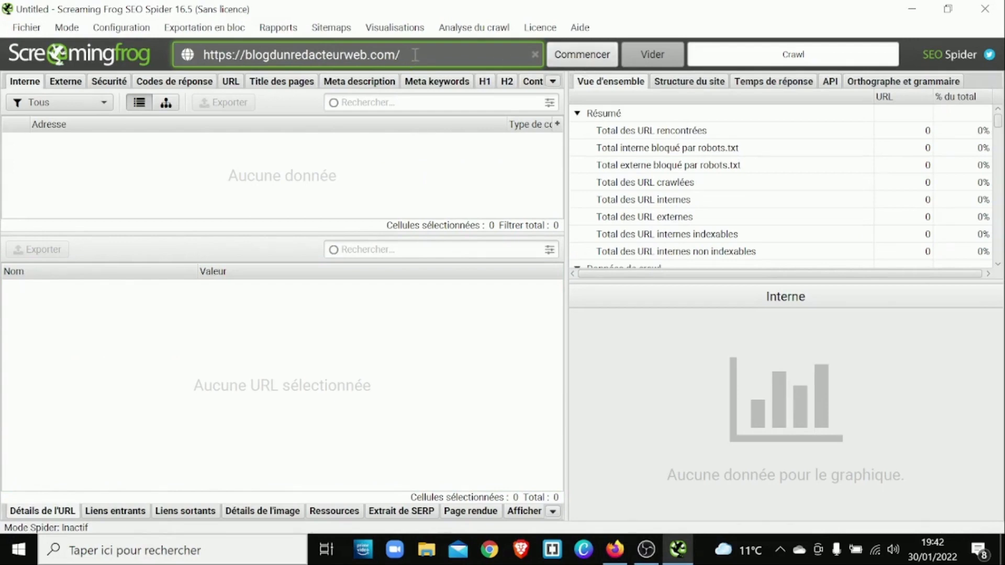
{"action": "key", "text": "ctrl+a"}
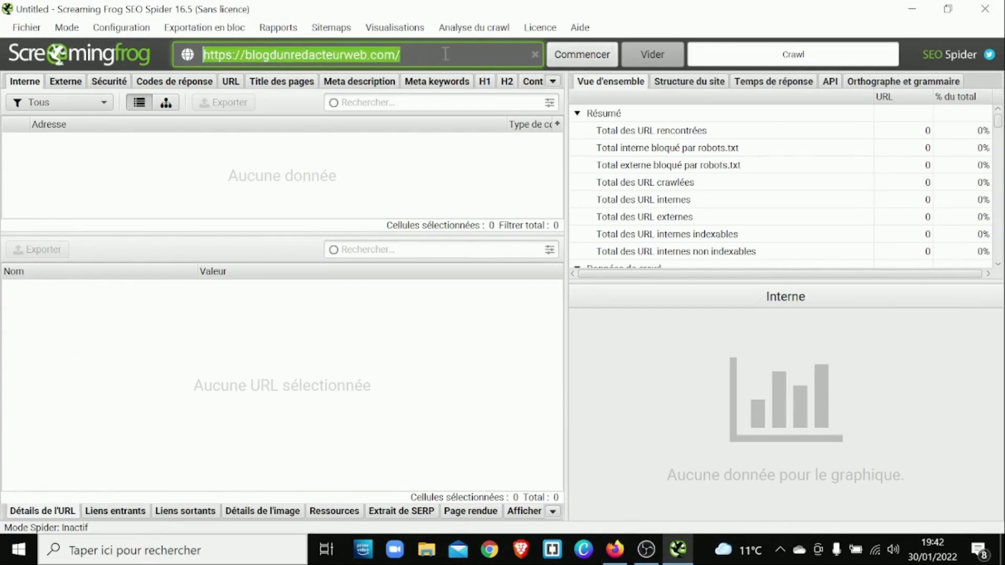
{"action": "left_click", "coordinate": [599, 51]}
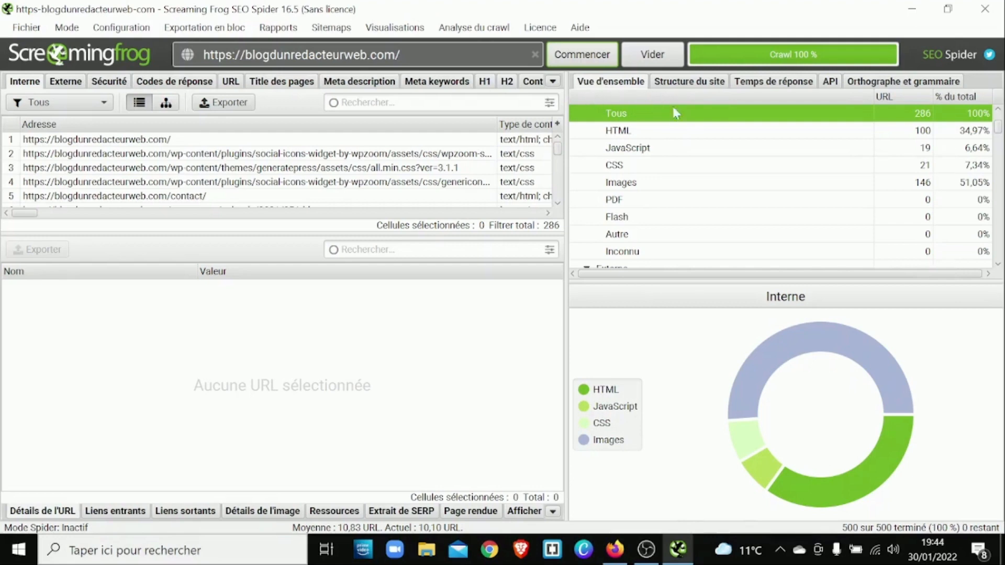
{"action": "scroll", "coordinate": [675, 130], "scroll_direction": "down", "scroll_amount": 1}
{"action": "scroll", "coordinate": [675, 130], "scroll_direction": "down", "scroll_amount": 1}
{"action": "scroll", "coordinate": [676, 130], "scroll_direction": "down", "scroll_amount": 1}
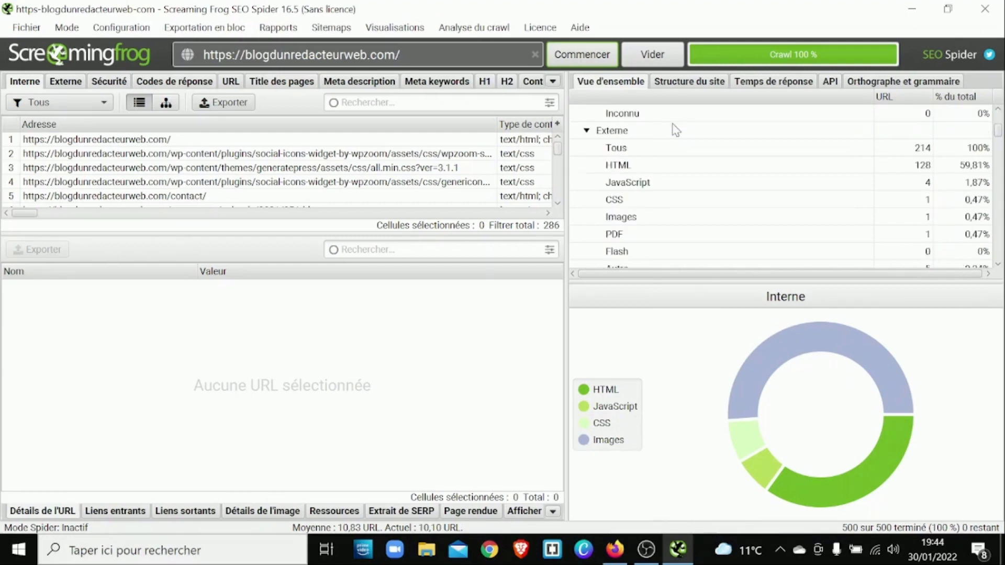
{"action": "scroll", "coordinate": [630, 135], "scroll_direction": "up", "scroll_amount": 3}
{"action": "scroll", "coordinate": [630, 135], "scroll_direction": "down", "scroll_amount": 3}
Step: Display the Externe, Sécurité and Codes de réponse results of the crawl and review their overview categories
{"action": "left_click", "coordinate": [630, 135]}
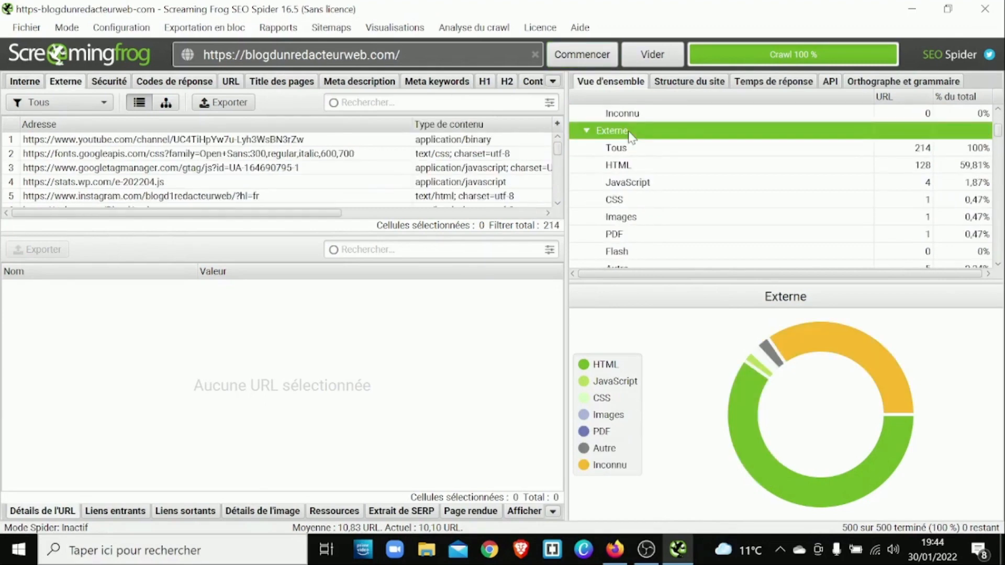
{"action": "scroll", "coordinate": [629, 135], "scroll_direction": "down", "scroll_amount": 1}
{"action": "scroll", "coordinate": [632, 137], "scroll_direction": "down", "scroll_amount": 1}
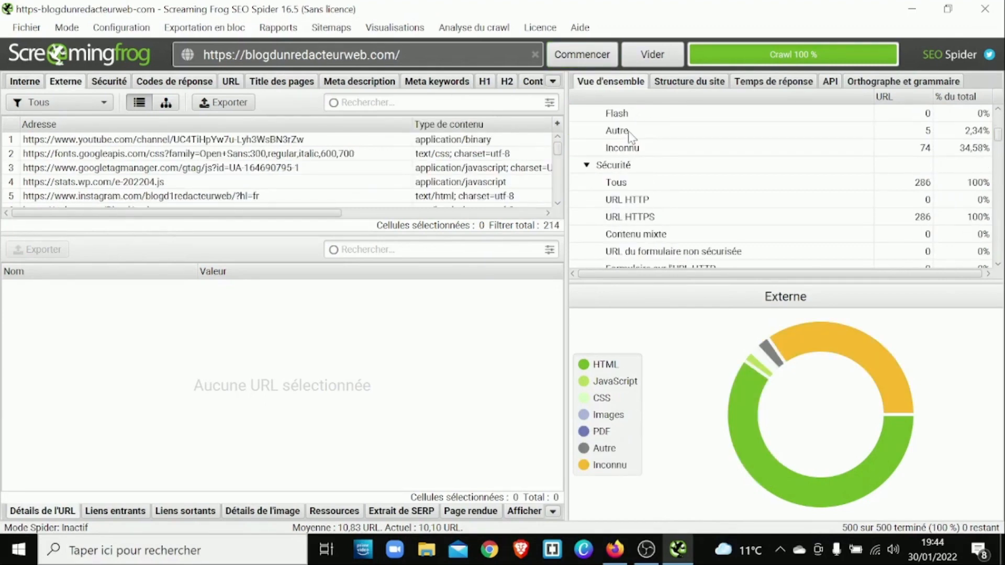
{"action": "left_click", "coordinate": [659, 166]}
{"action": "scroll", "coordinate": [659, 165], "scroll_direction": "down", "scroll_amount": 4}
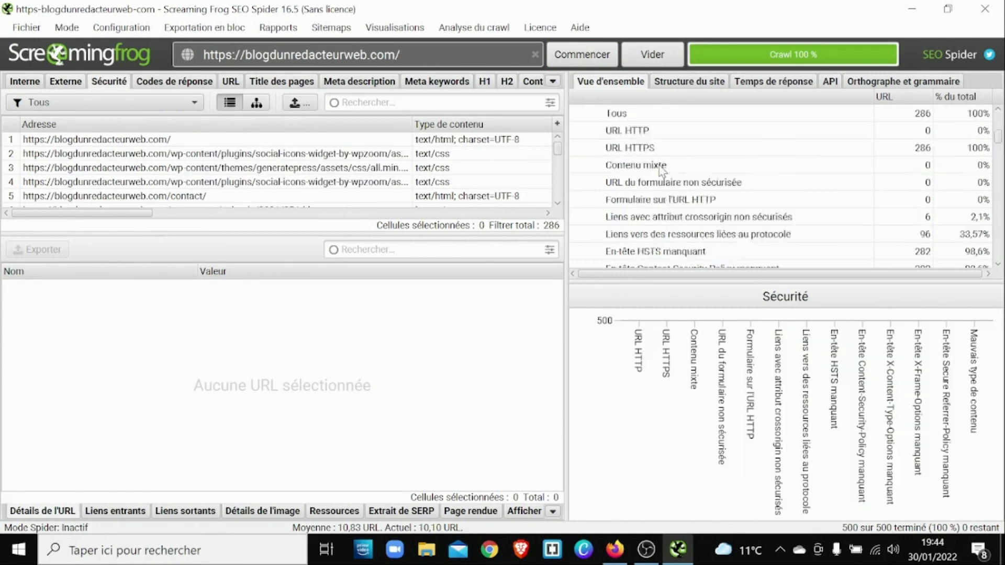
{"action": "left_click", "coordinate": [666, 184]}
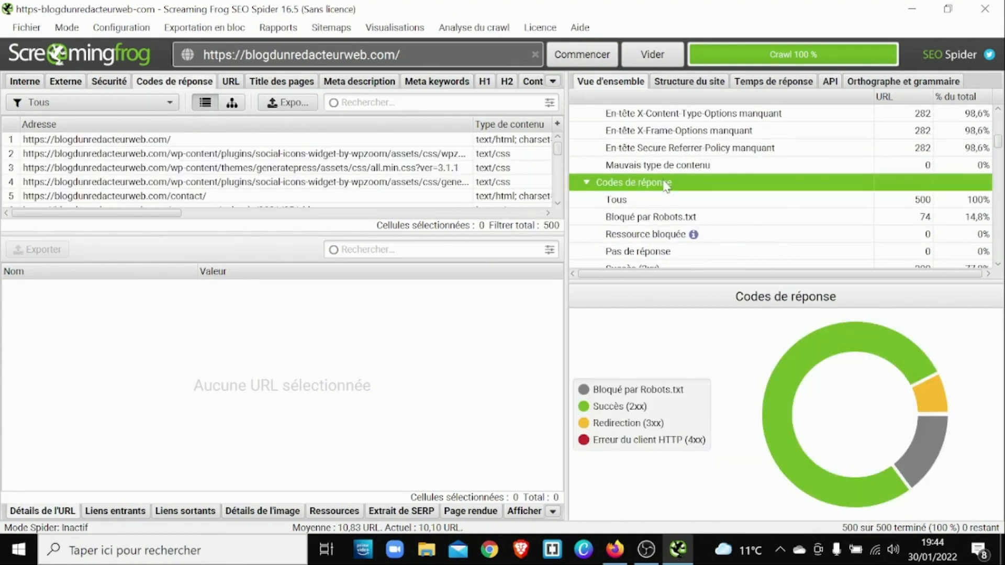
{"action": "scroll", "coordinate": [706, 170], "scroll_direction": "up", "scroll_amount": 2}
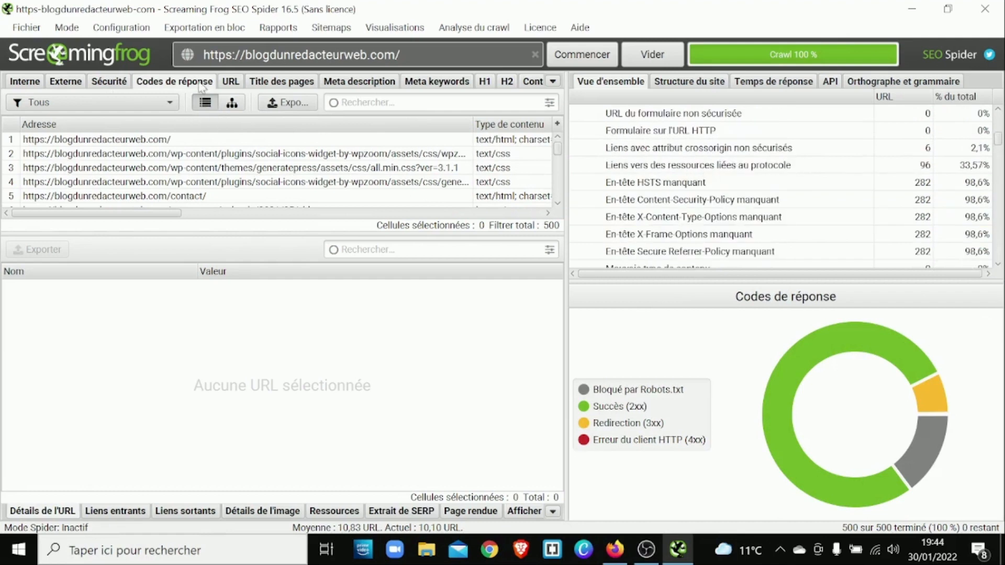
{"action": "scroll", "coordinate": [747, 190], "scroll_direction": "up", "scroll_amount": 12}
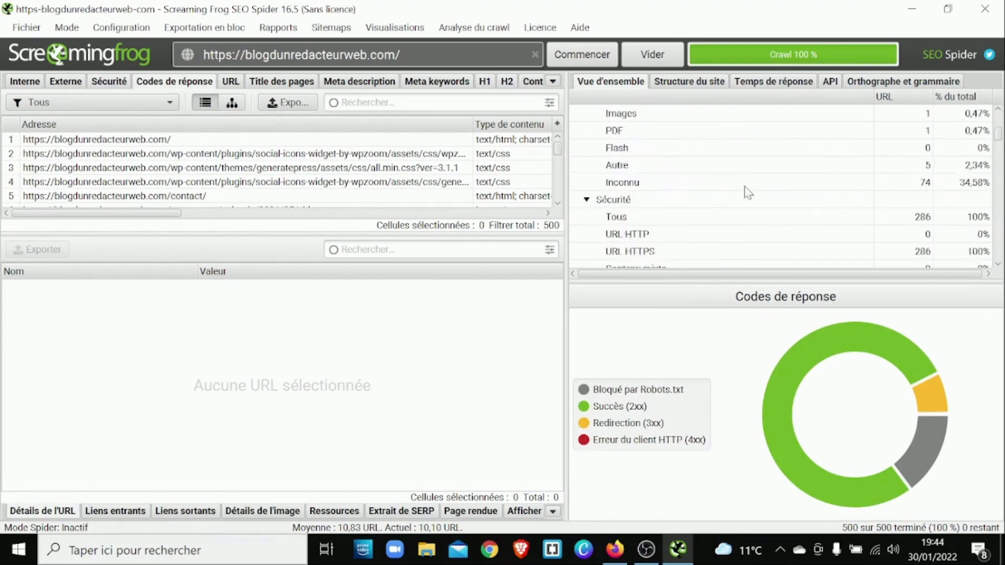
Step: Show the Interne results, filter them by JavaScript, CSS and PDF in turn, and return to the Tous filter
{"action": "left_click", "coordinate": [27, 82]}
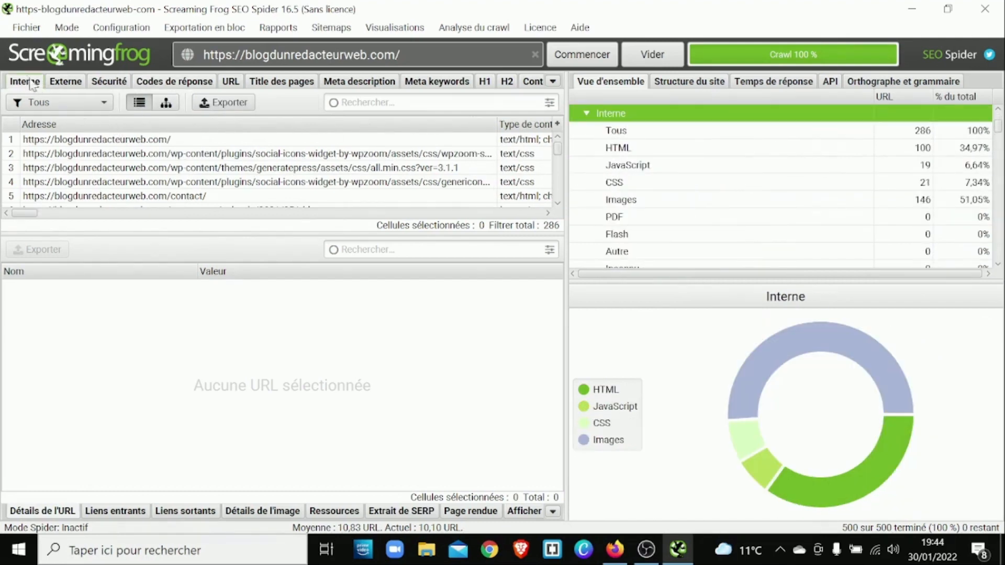
{"action": "left_click", "coordinate": [680, 132]}
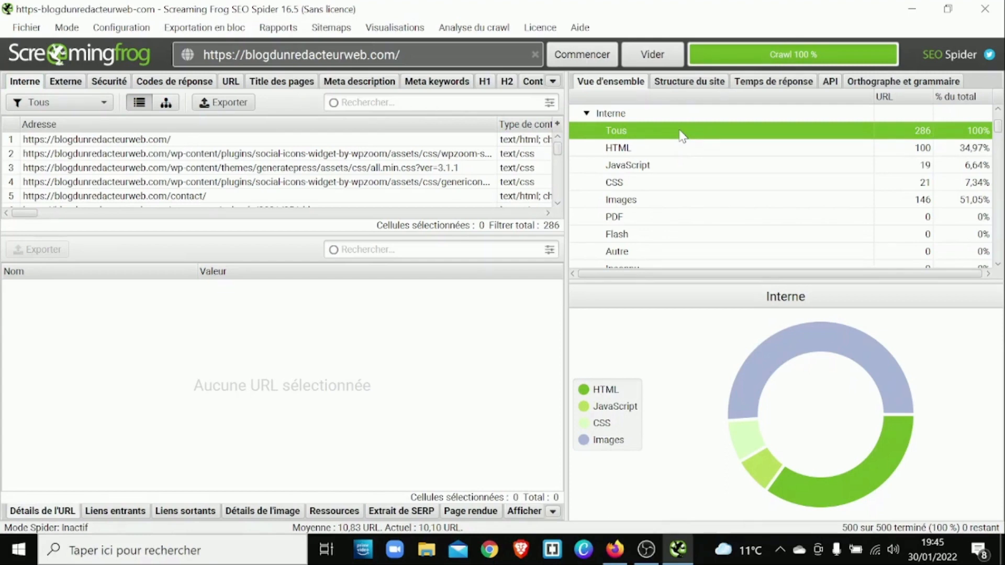
{"action": "left_click", "coordinate": [630, 169]}
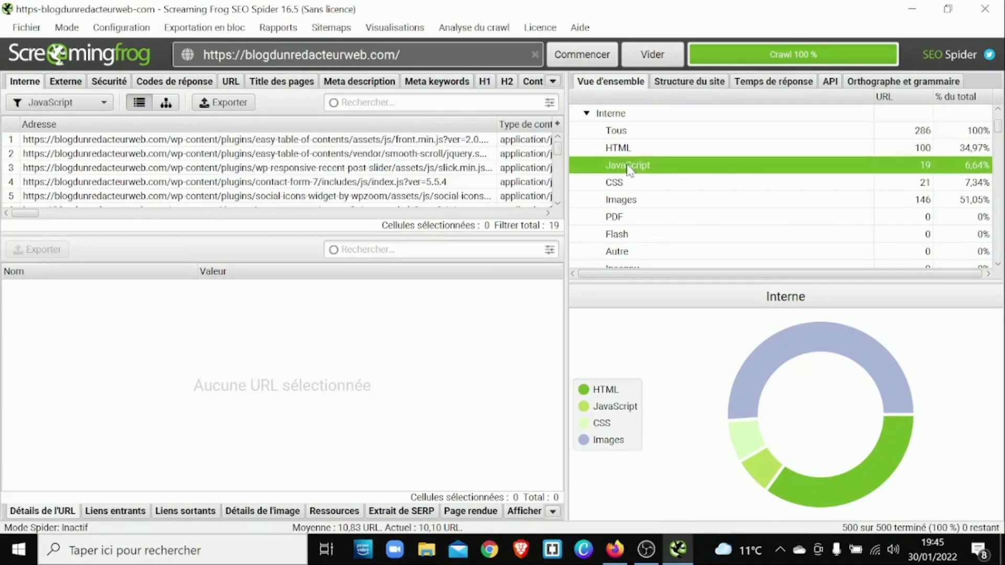
{"action": "left_click", "coordinate": [664, 188]}
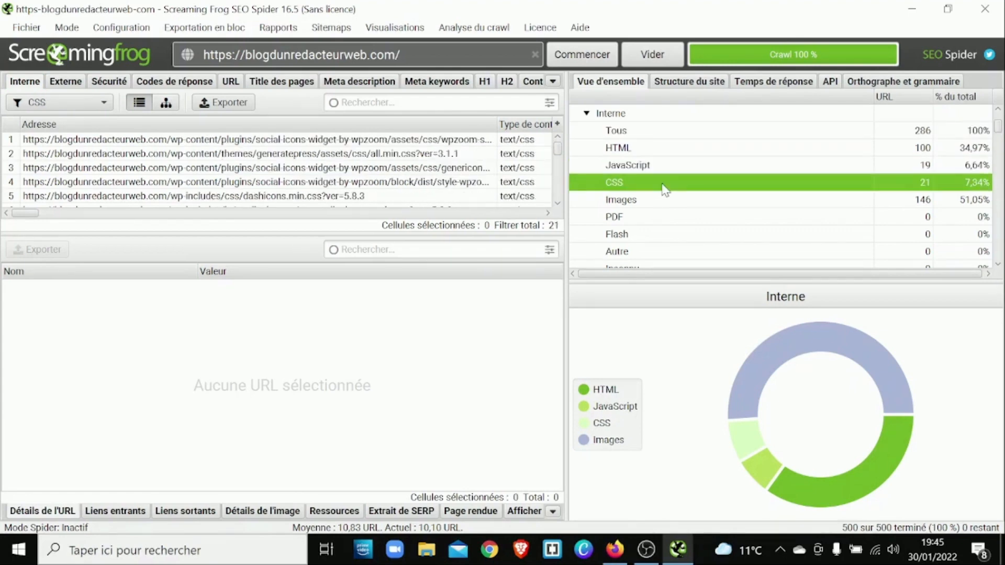
{"action": "left_click", "coordinate": [661, 221]}
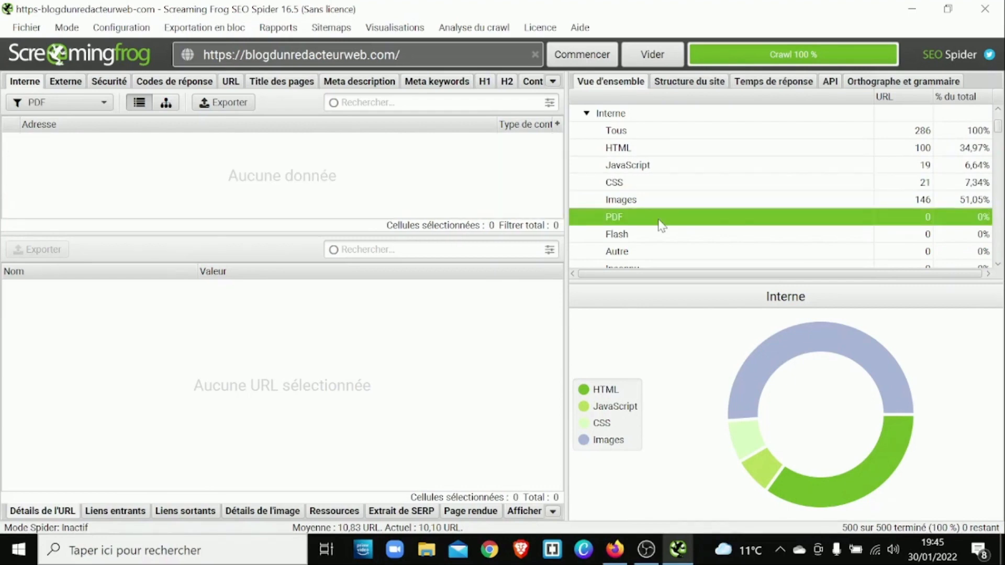
{"action": "left_click", "coordinate": [673, 138]}
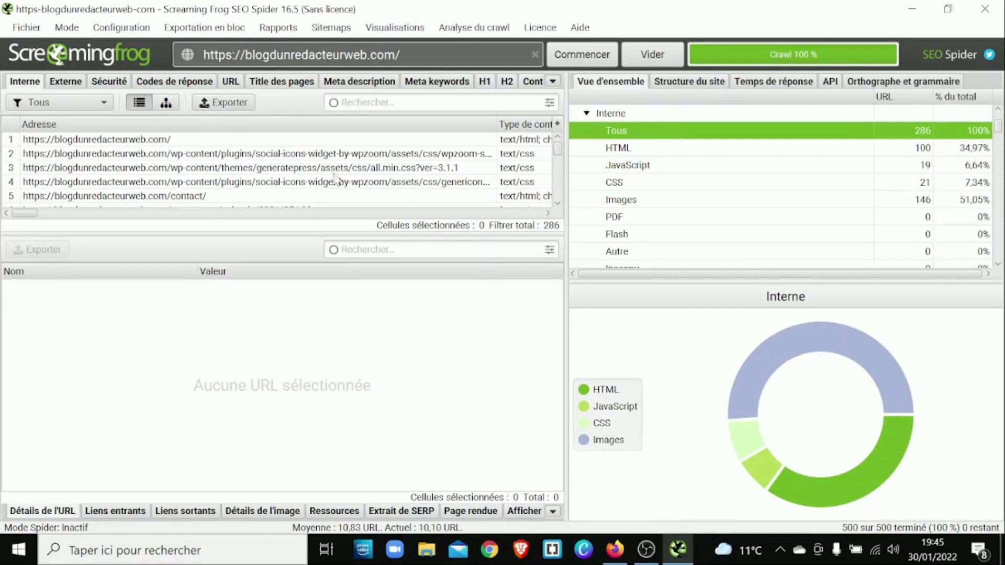
Step: Widen the URL results area and narrow the Type de contenu column while reviewing the HTTP code, status and indexability columns
{"action": "left_click", "coordinate": [24, 215]}
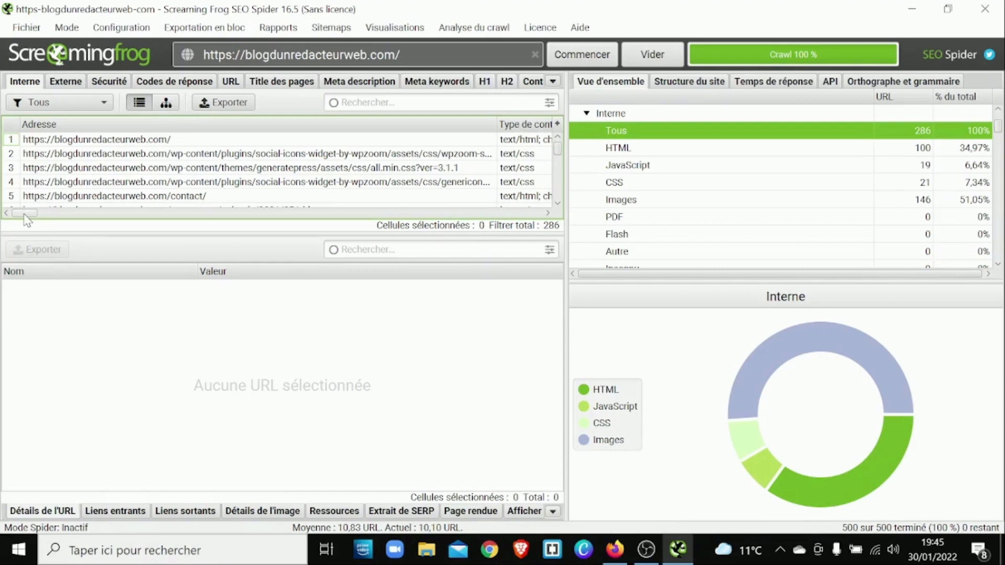
{"action": "left_click_drag", "start_coordinate": [24, 214], "coordinate": [48, 216]}
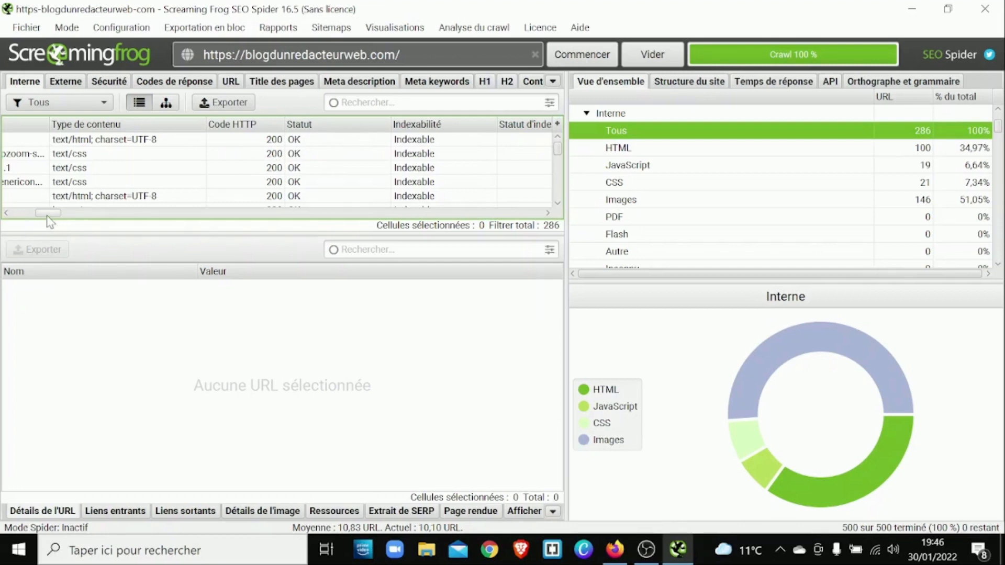
{"action": "mouse_move", "coordinate": [50, 220]}
{"action": "left_mouse_down"}
{"action": "mouse_move", "coordinate": [25, 218]}
{"action": "mouse_move", "coordinate": [50, 218]}
{"action": "left_mouse_up"}
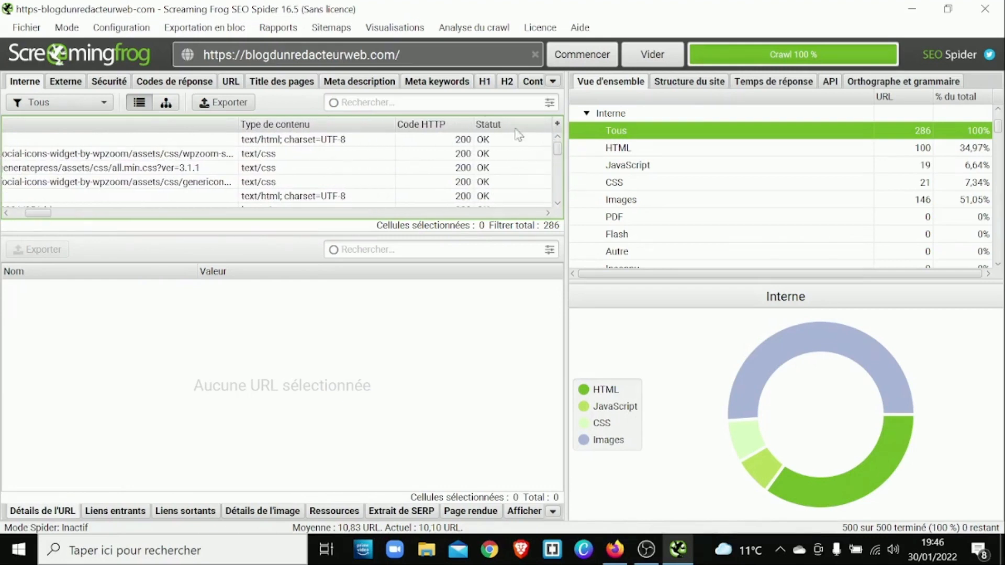
{"action": "left_click_drag", "start_coordinate": [570, 119], "coordinate": [665, 113]}
{"action": "mouse_move", "coordinate": [44, 214]}
{"action": "left_mouse_down"}
{"action": "mouse_move", "coordinate": [30, 216]}
{"action": "mouse_move", "coordinate": [45, 218]}
{"action": "left_mouse_up"}
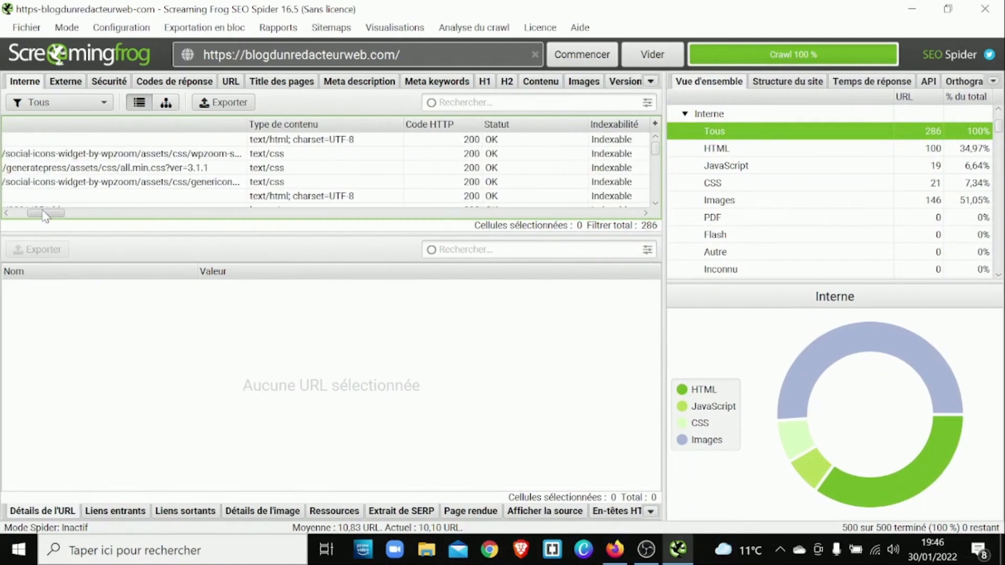
{"action": "left_click_drag", "start_coordinate": [397, 123], "coordinate": [333, 123]}
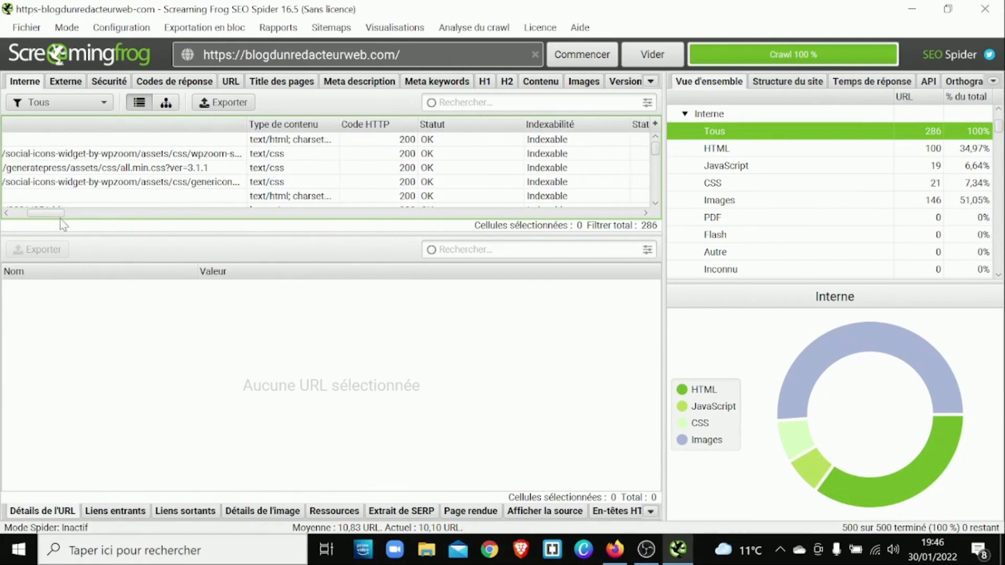
{"action": "left_click_drag", "start_coordinate": [45, 216], "coordinate": [33, 217]}
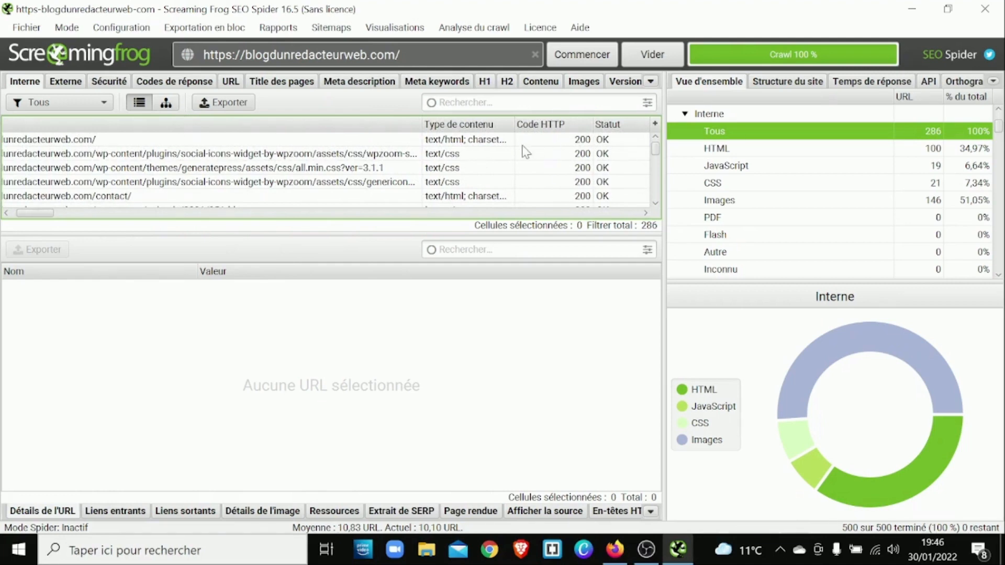
{"action": "left_click_drag", "start_coordinate": [46, 215], "coordinate": [42, 215]}
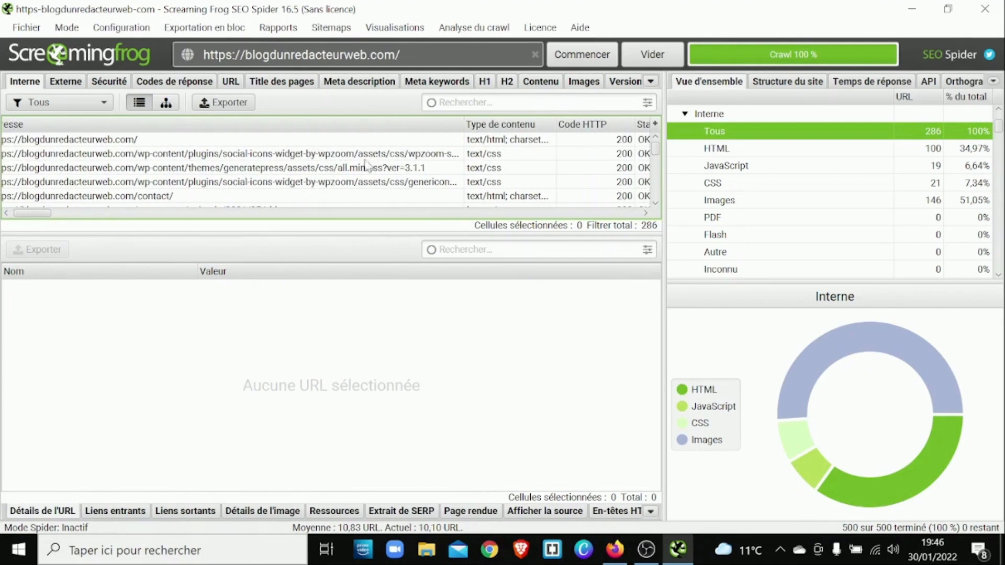
Step: Look through the internal URLs for a 301 redirect and show the details of /2020/06/01/comment-faire-le-referencement-local-de-son-site-web/
{"action": "scroll", "coordinate": [372, 166], "scroll_direction": "down", "scroll_amount": 1}
{"action": "scroll", "coordinate": [372, 167], "scroll_direction": "down", "scroll_amount": 3}
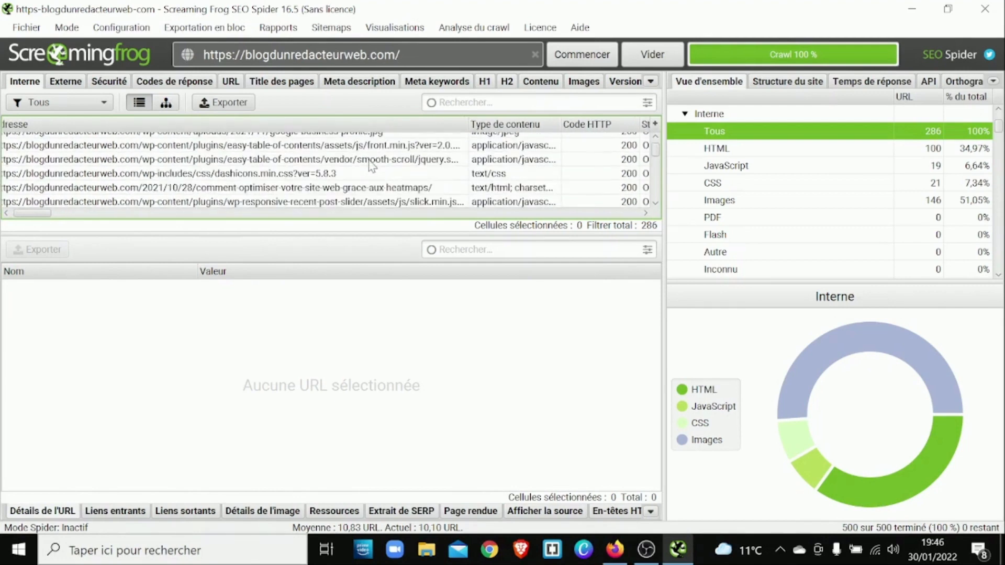
{"action": "scroll", "coordinate": [369, 163], "scroll_direction": "down", "scroll_amount": 6}
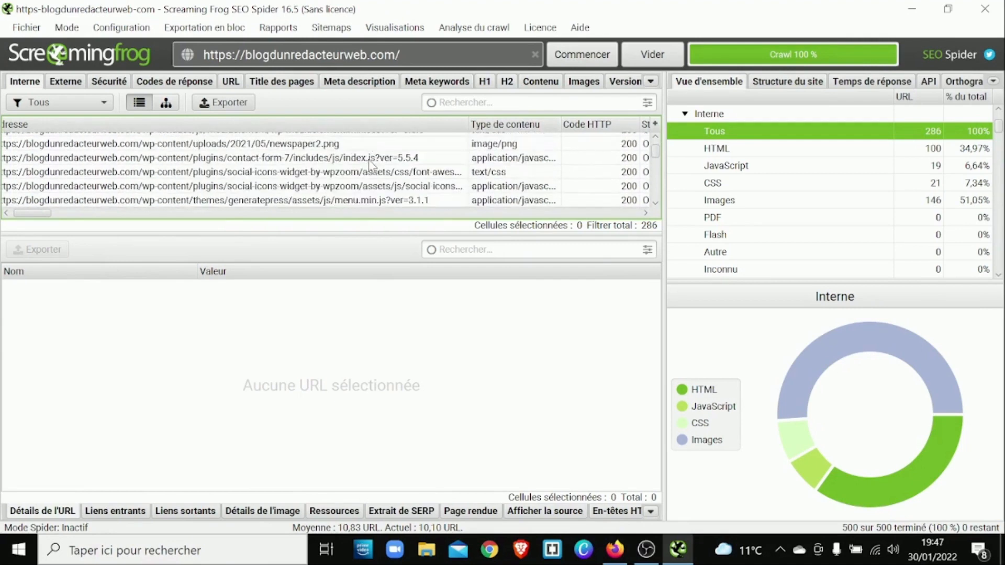
{"action": "scroll", "coordinate": [369, 162], "scroll_direction": "down", "scroll_amount": 1}
{"action": "scroll", "coordinate": [370, 166], "scroll_direction": "down", "scroll_amount": 8}
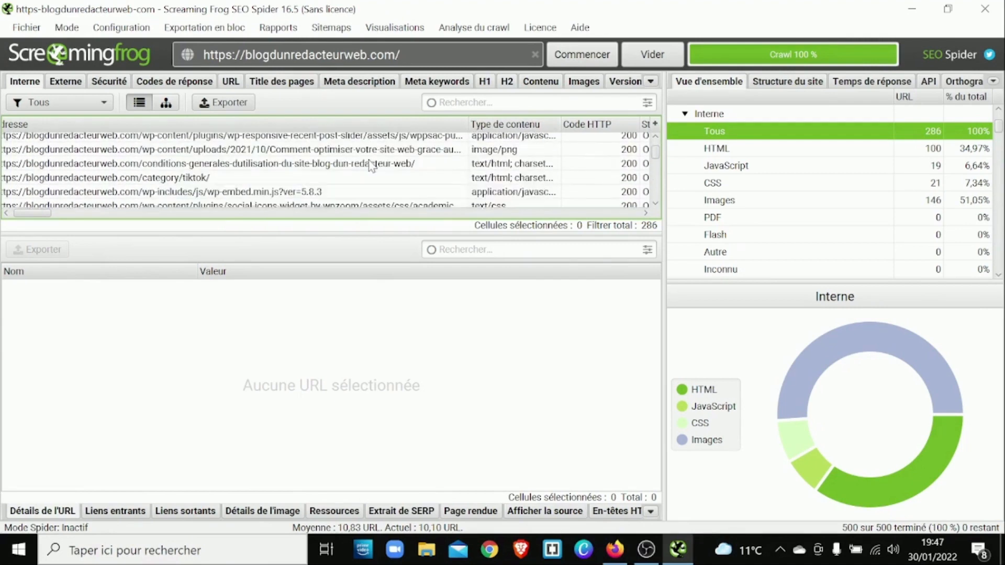
{"action": "scroll", "coordinate": [371, 166], "scroll_direction": "down", "scroll_amount": 8}
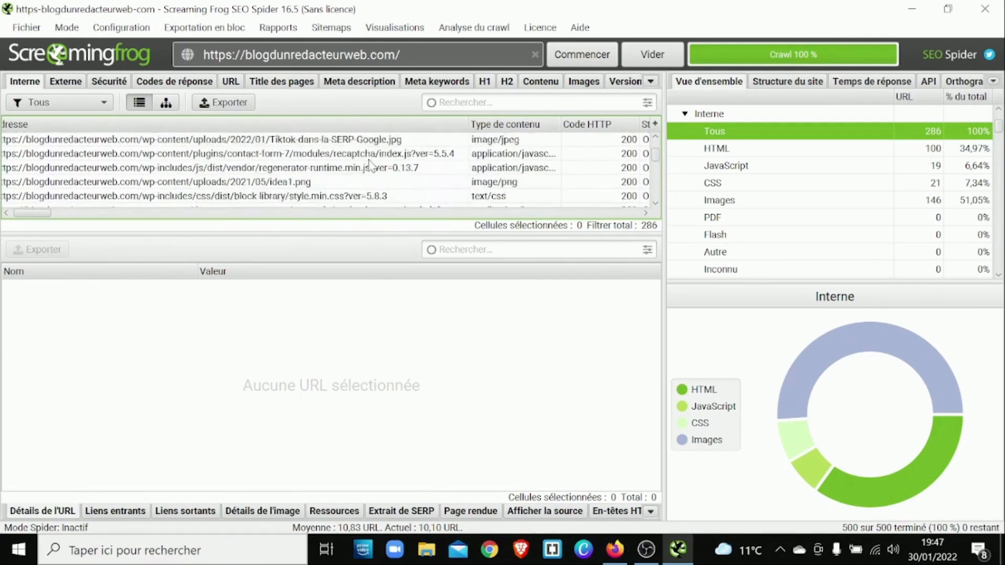
{"action": "scroll", "coordinate": [370, 167], "scroll_direction": "down", "scroll_amount": 8}
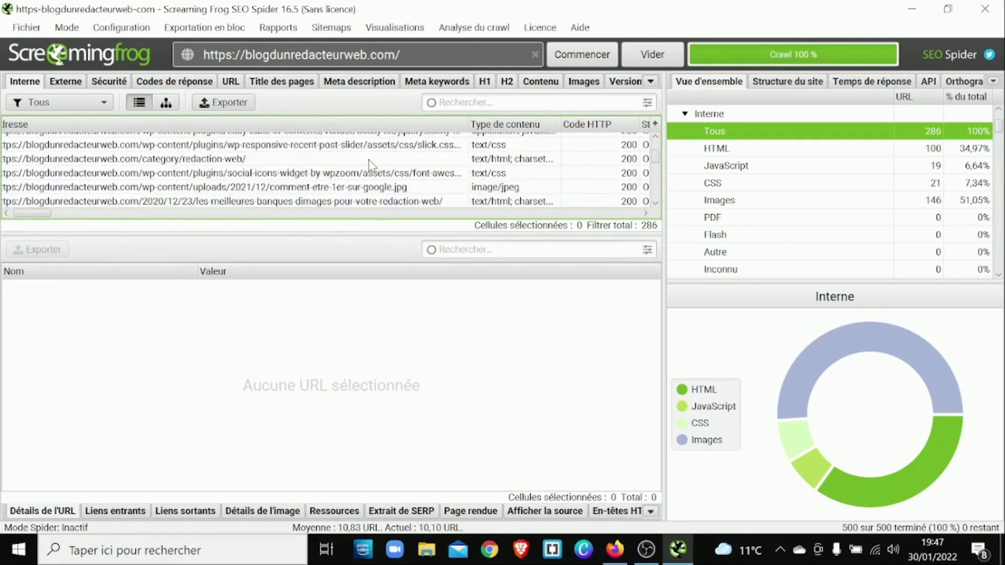
{"action": "scroll", "coordinate": [370, 167], "scroll_direction": "down", "scroll_amount": 8}
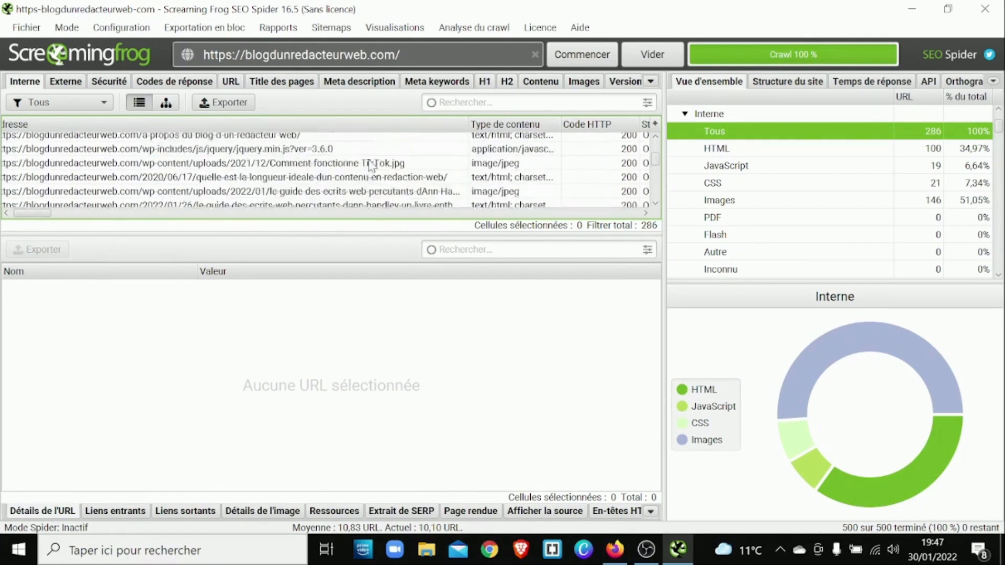
{"action": "scroll", "coordinate": [370, 167], "scroll_direction": "down", "scroll_amount": 8}
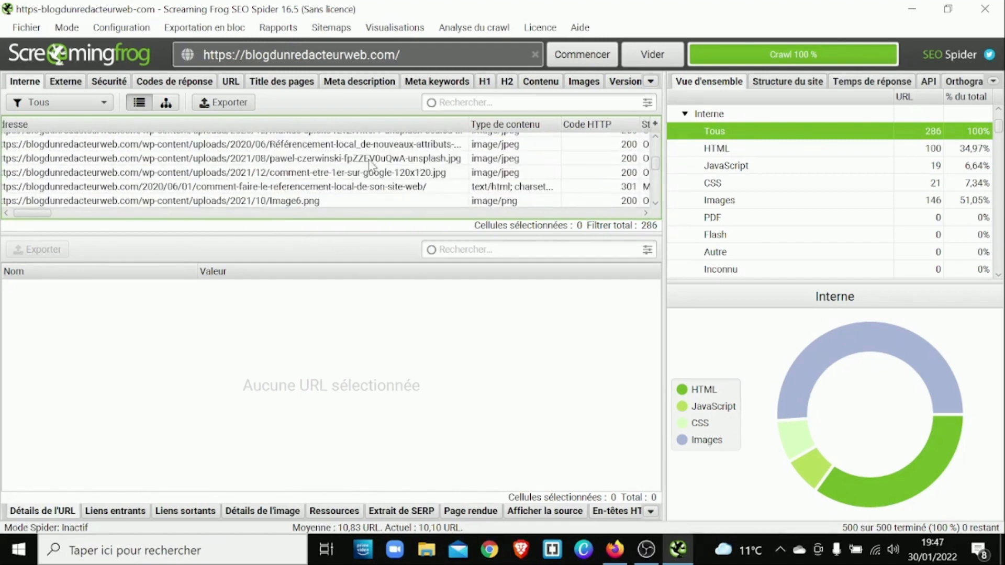
{"action": "left_click", "coordinate": [327, 189]}
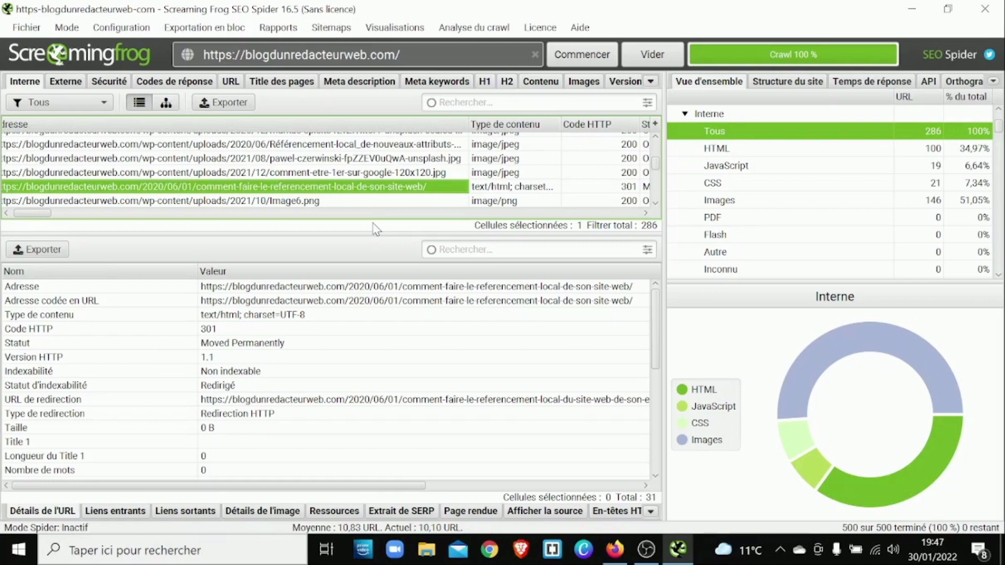
Step: Copy the selected redirected URL, load it in Firefox to check its destination, and return to Screaming Frog SEO Spider
{"action": "right_click", "coordinate": [392, 195]}
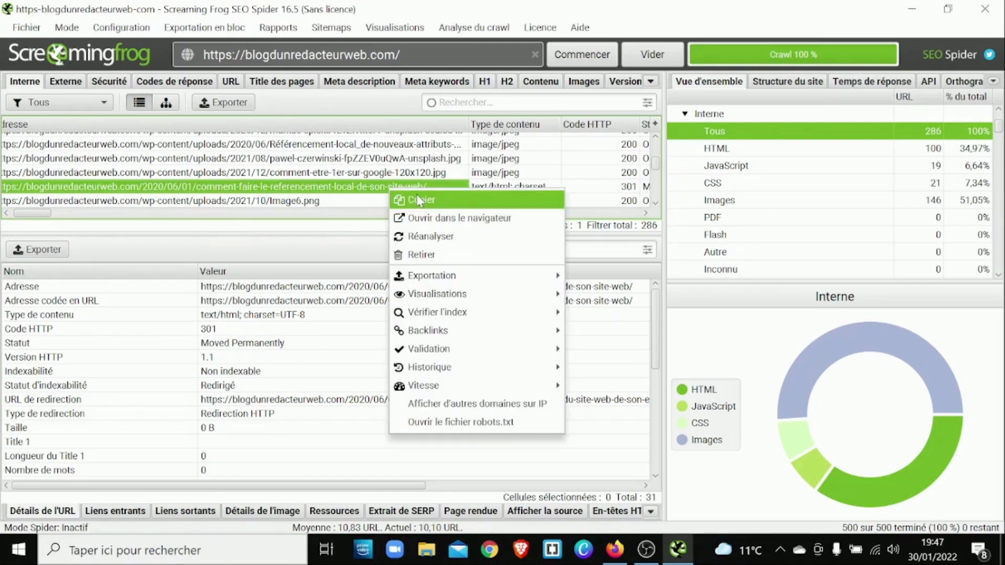
{"action": "left_click", "coordinate": [417, 197]}
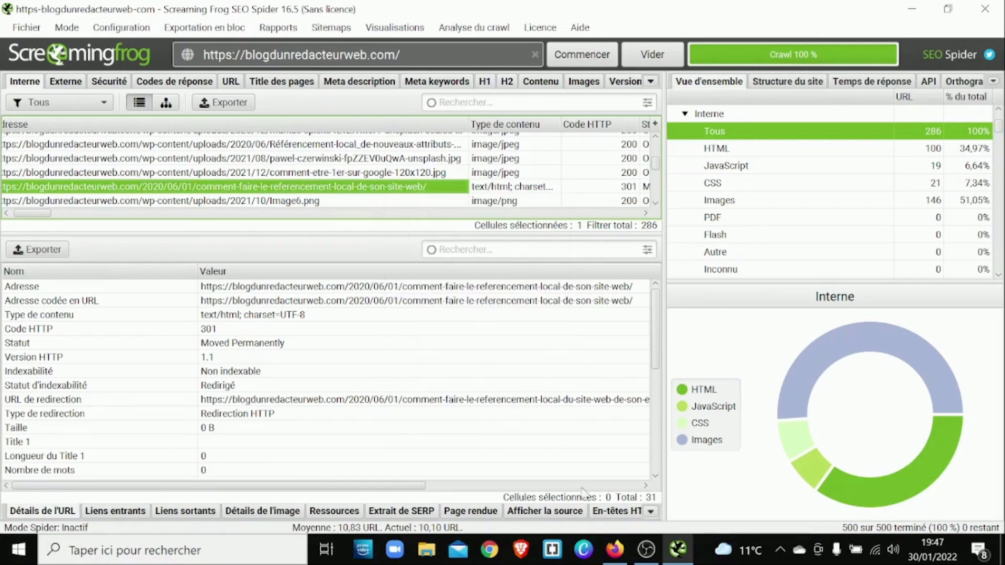
{"action": "left_click", "coordinate": [615, 549]}
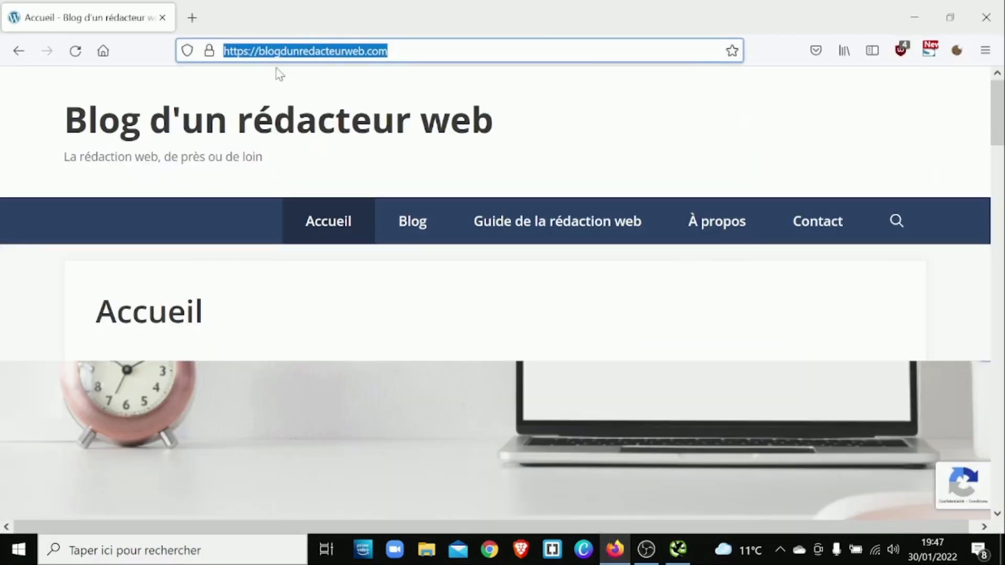
{"action": "key", "text": "ctrl+v"}
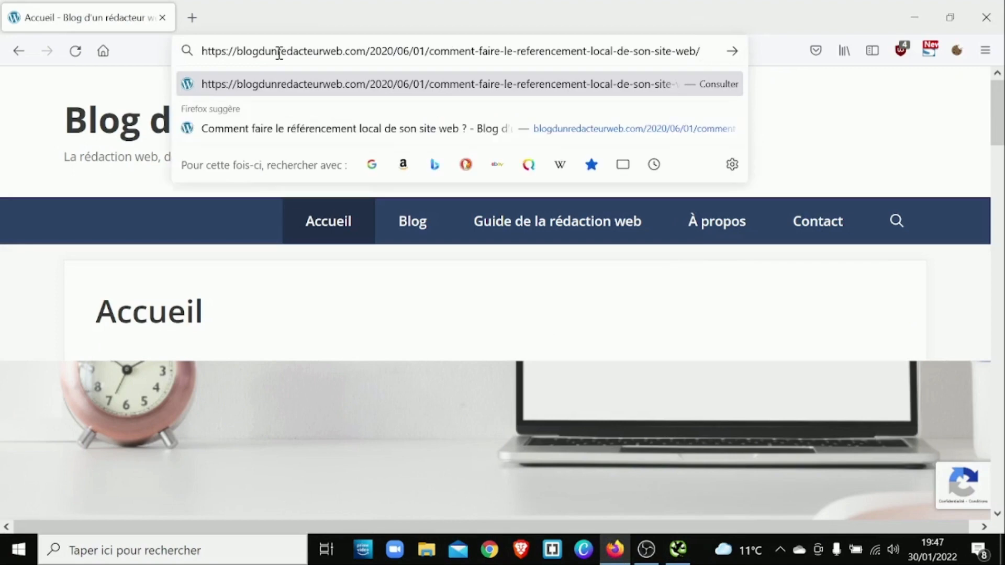
{"action": "key", "text": "Return"}
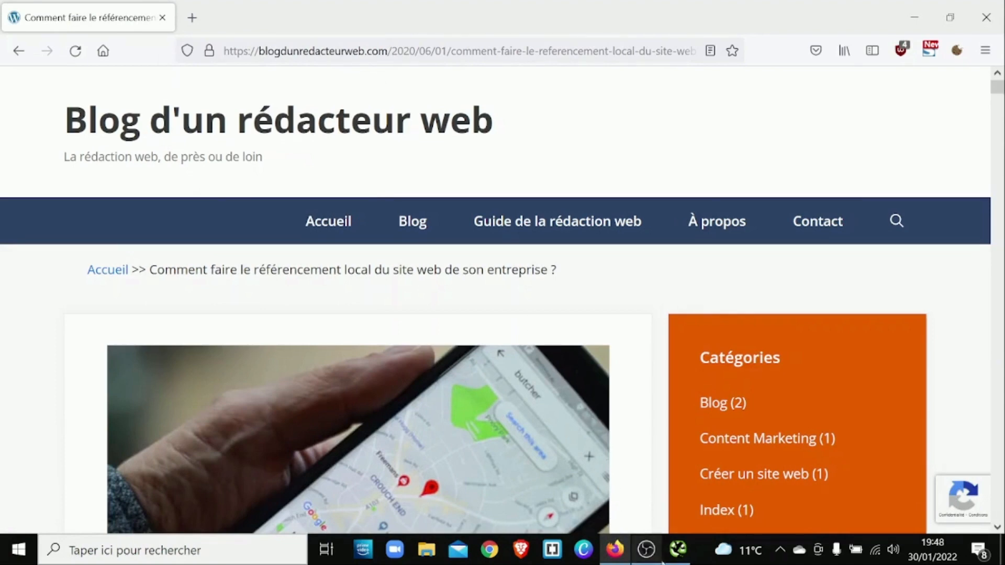
{"action": "left_click", "coordinate": [677, 556]}
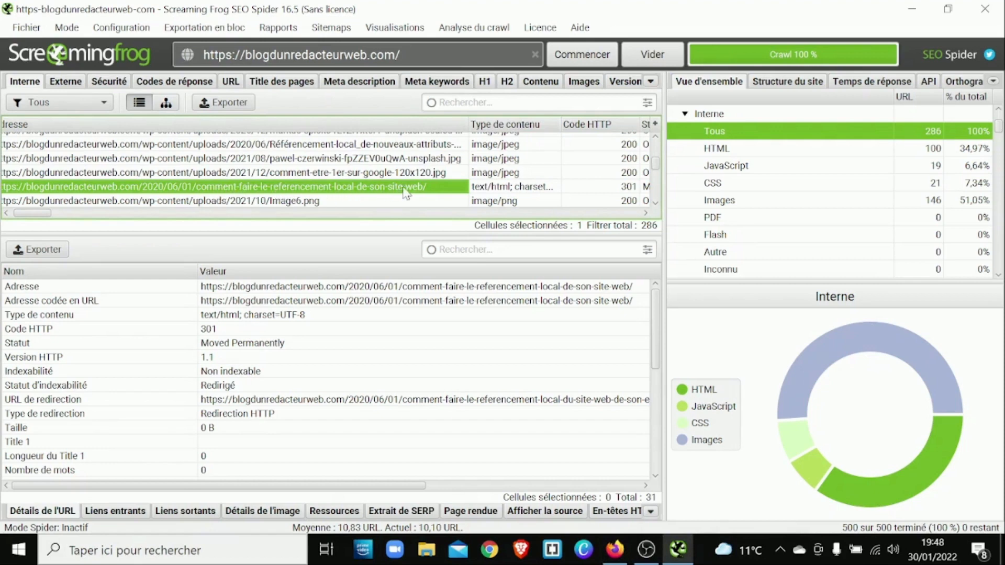
Step: Switch to Firefox, read through the local SEO article that the redirect leads to, and return to Screaming Frog SEO Spider
{"action": "left_click", "coordinate": [615, 550]}
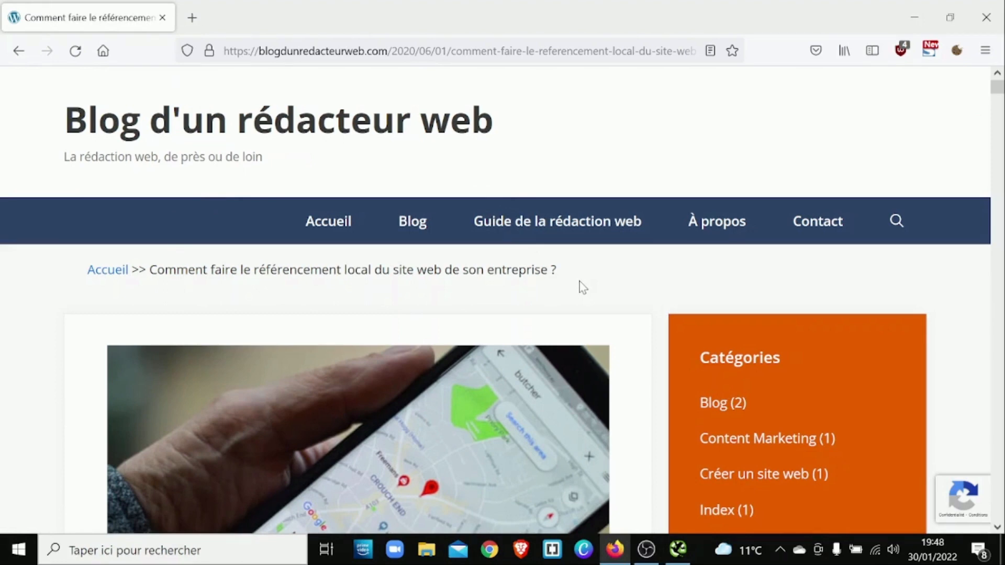
{"action": "scroll", "coordinate": [583, 288], "scroll_direction": "down", "scroll_amount": 12}
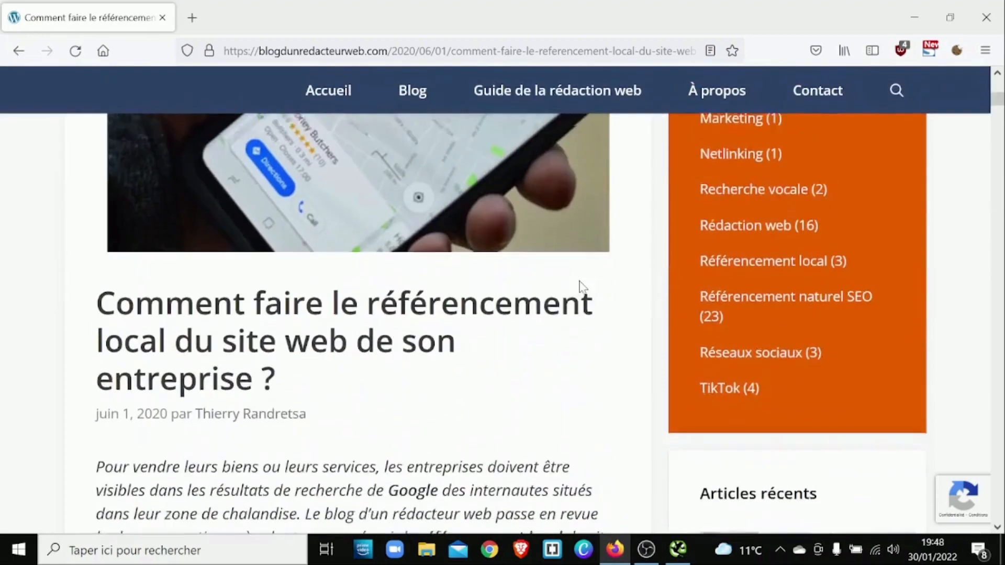
{"action": "scroll", "coordinate": [583, 287], "scroll_direction": "down", "scroll_amount": 4}
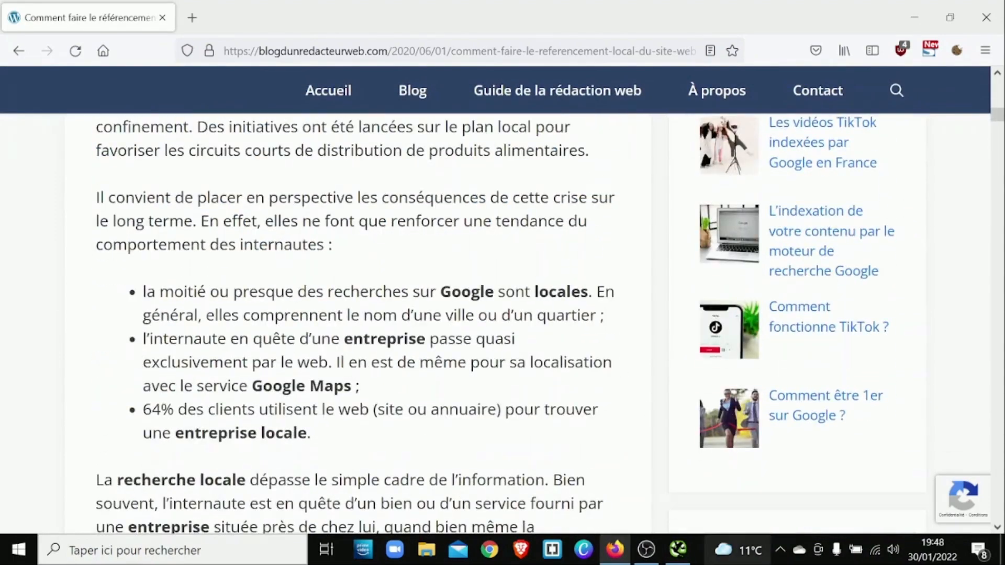
{"action": "left_click", "coordinate": [679, 551]}
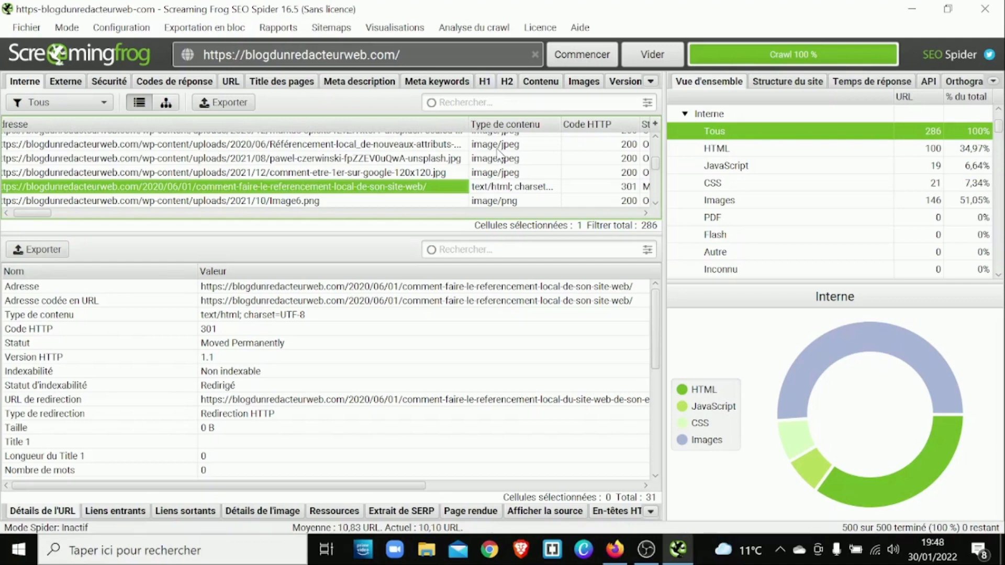
Step: Find the next internal URL with a 301 code and show the details of /2020/05/11/bonnes-et-mauvaises-pratiques-du-netlinking-en-2020/
{"action": "scroll", "coordinate": [490, 158], "scroll_direction": "down", "scroll_amount": 3}
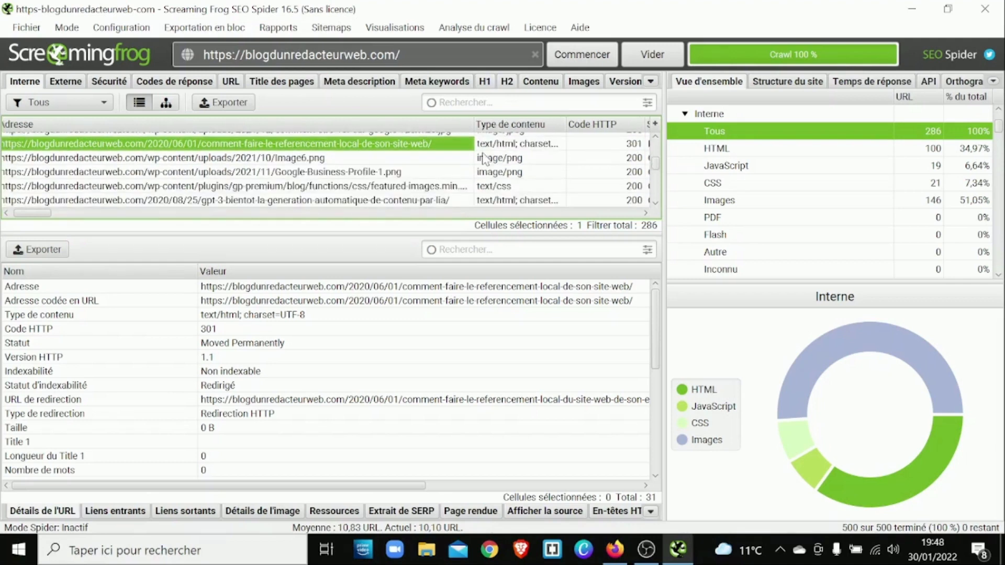
{"action": "scroll", "coordinate": [484, 157], "scroll_direction": "down", "scroll_amount": 5}
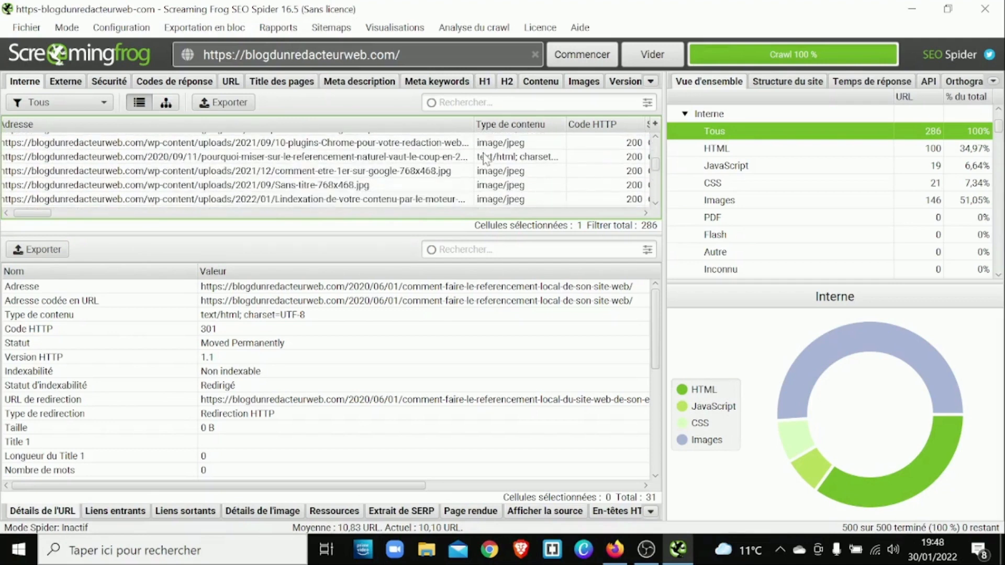
{"action": "scroll", "coordinate": [485, 157], "scroll_direction": "down", "scroll_amount": 6}
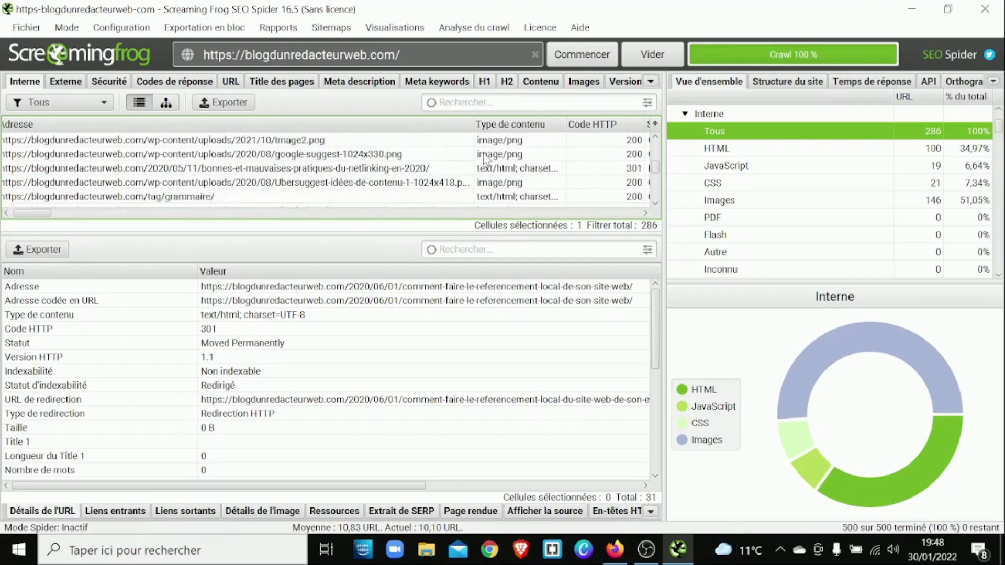
{"action": "scroll", "coordinate": [485, 158], "scroll_direction": "down", "scroll_amount": 1}
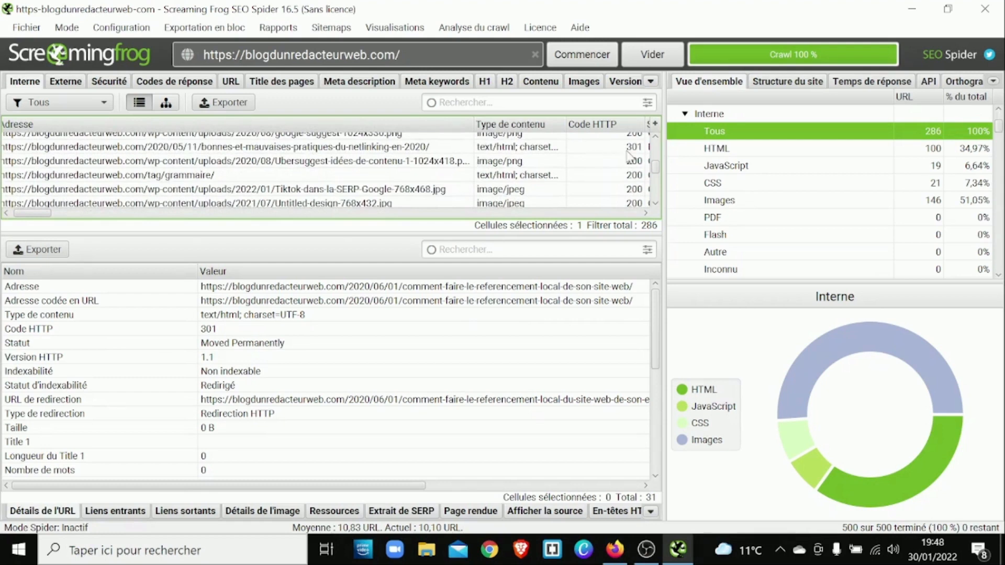
{"action": "left_click", "coordinate": [388, 149]}
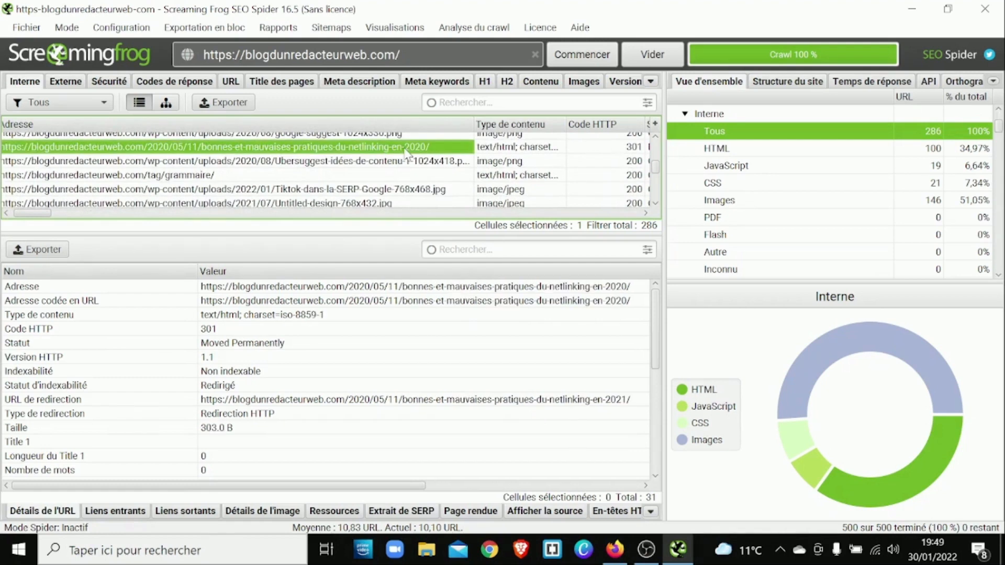
Step: Copy the selected netlinking URL, load it in Firefox to check its redirect destination, and return to Screaming Frog SEO Spider
{"action": "right_click", "coordinate": [407, 152]}
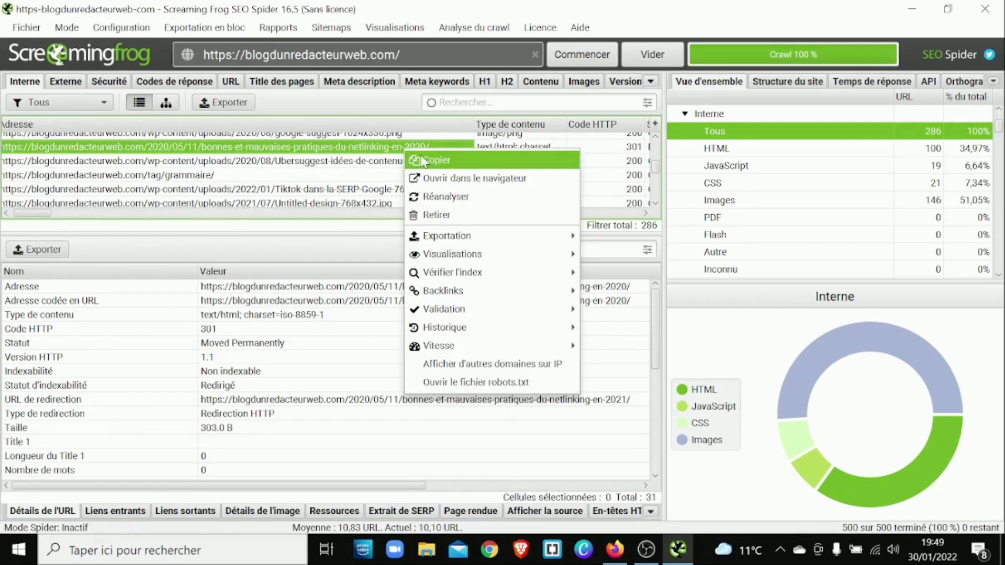
{"action": "left_click", "coordinate": [424, 159]}
{"action": "left_click", "coordinate": [616, 550]}
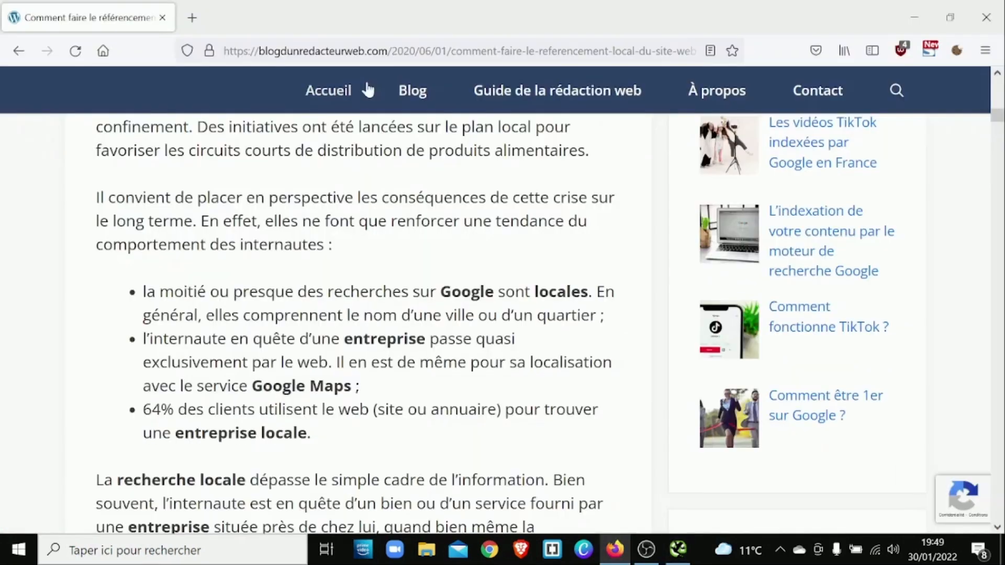
{"action": "right_click", "coordinate": [368, 54]}
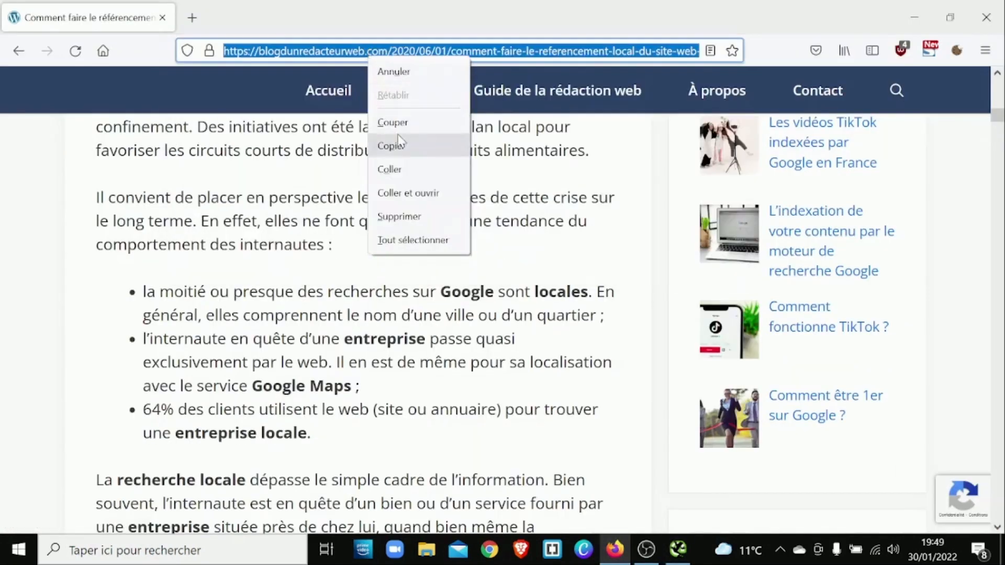
{"action": "left_click", "coordinate": [403, 167]}
{"action": "key", "text": "Return"}
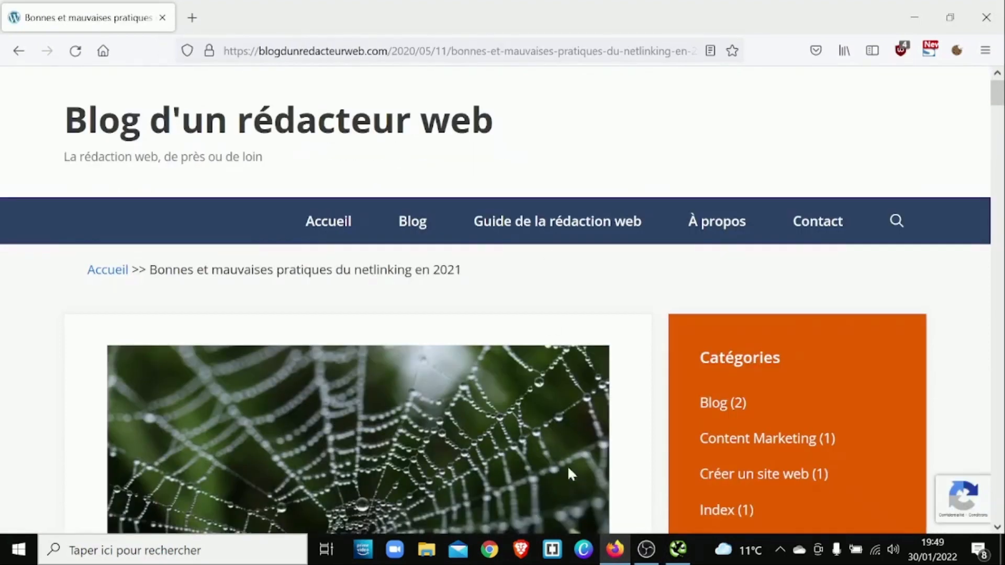
{"action": "left_click", "coordinate": [678, 550]}
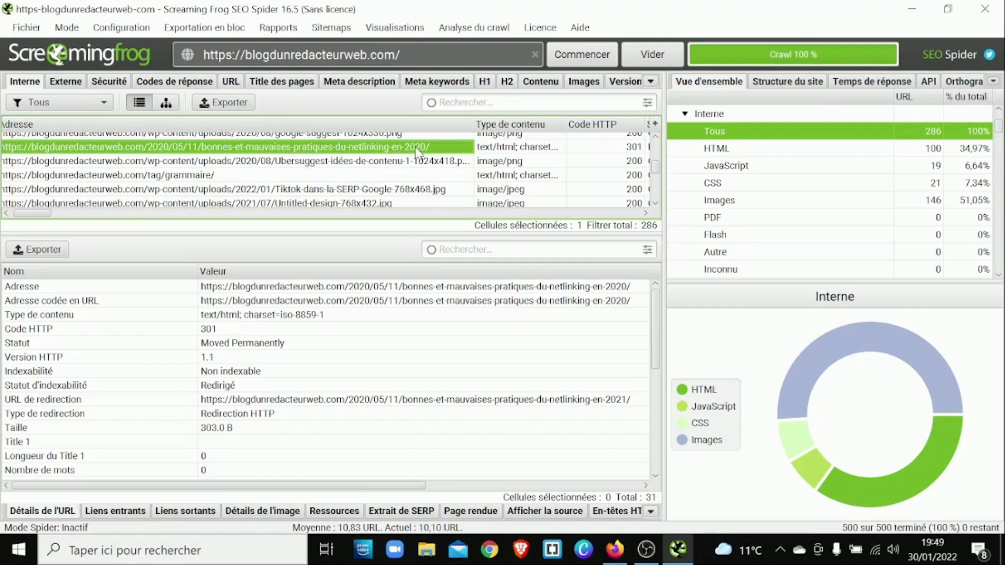
Step: Switch to Firefox, examine the netlinking article's title and introduction, and return to Screaming Frog SEO Spider
{"action": "left_click", "coordinate": [616, 550]}
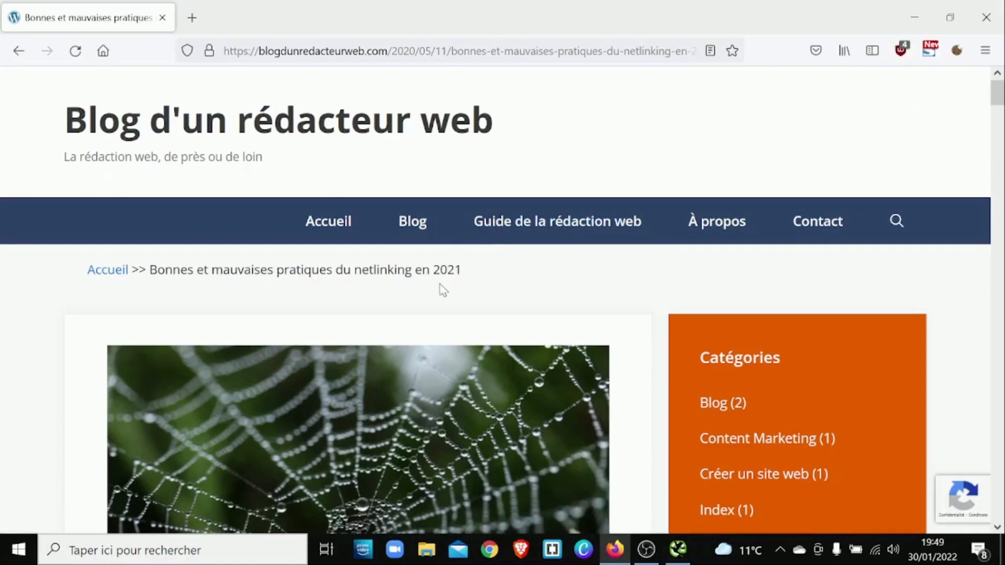
{"action": "scroll", "coordinate": [448, 262], "scroll_direction": "down", "scroll_amount": 3}
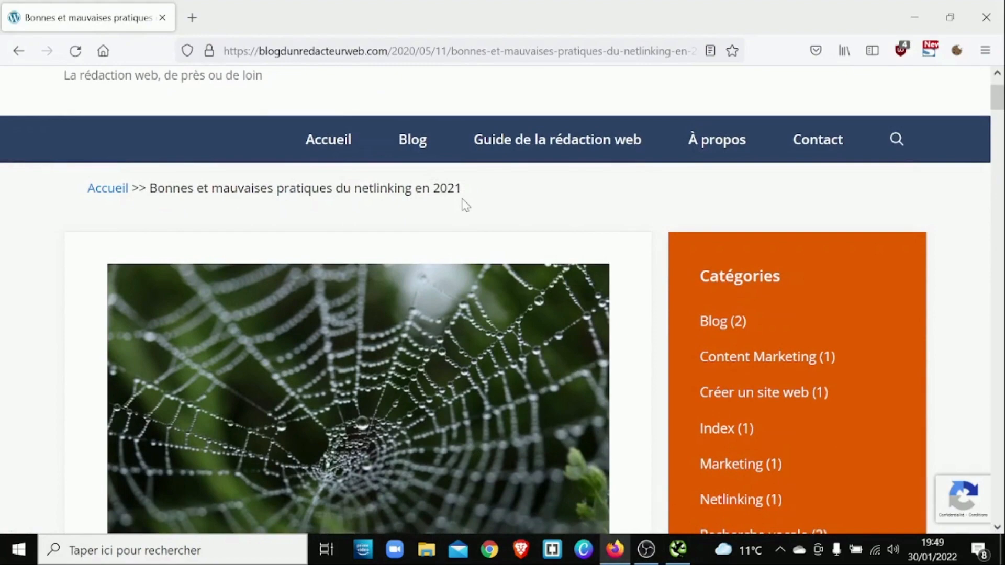
{"action": "scroll", "coordinate": [465, 206], "scroll_direction": "down", "scroll_amount": 8}
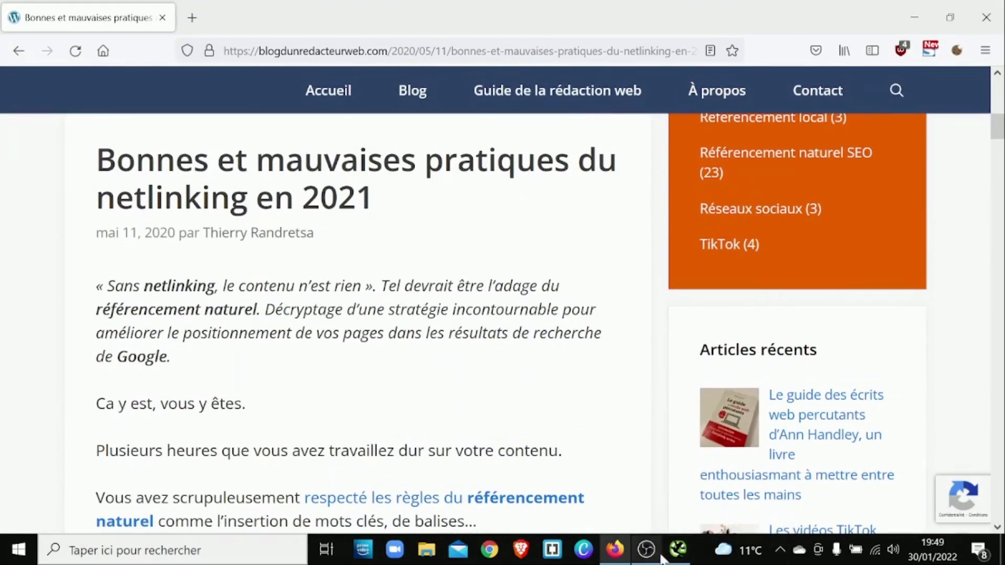
{"action": "left_click", "coordinate": [677, 551]}
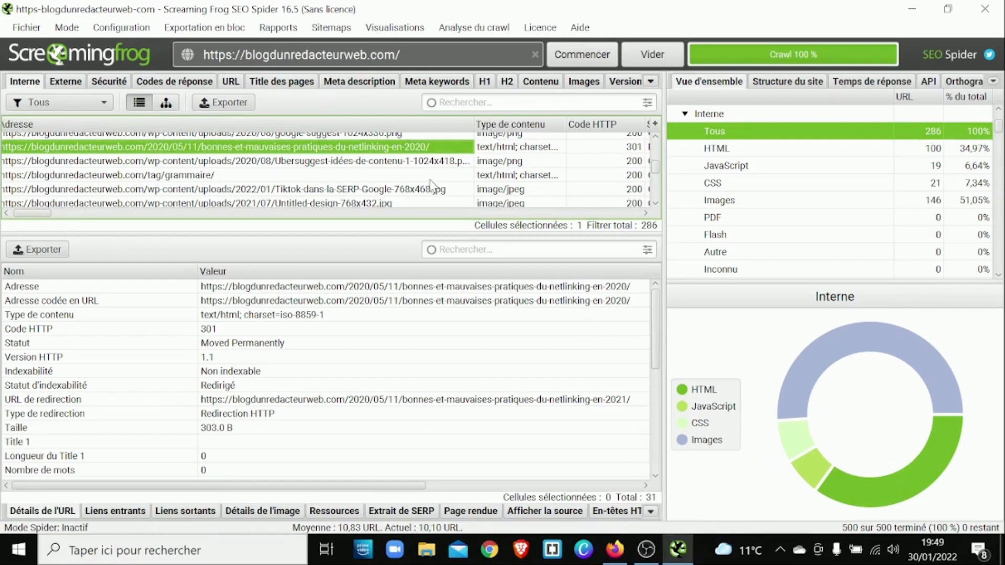
Step: Look further through the internal URLs for a 403 code and show the details of the /guide-de-la-redaction-web/ preview URL
{"action": "scroll", "coordinate": [432, 185], "scroll_direction": "down", "scroll_amount": 1}
{"action": "scroll", "coordinate": [432, 184], "scroll_direction": "down", "scroll_amount": 5}
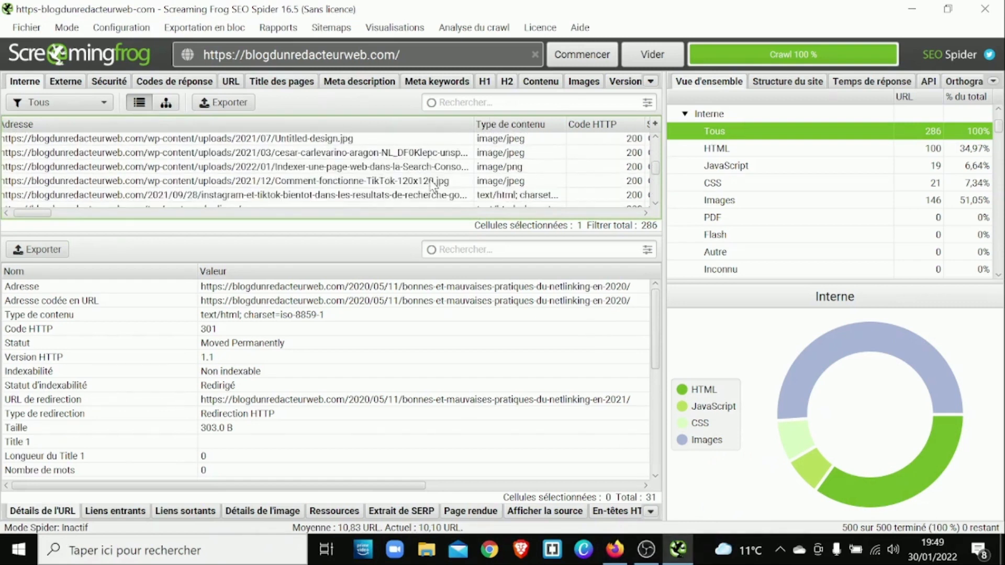
{"action": "scroll", "coordinate": [432, 184], "scroll_direction": "down", "scroll_amount": 3}
{"action": "scroll", "coordinate": [432, 184], "scroll_direction": "down", "scroll_amount": 5}
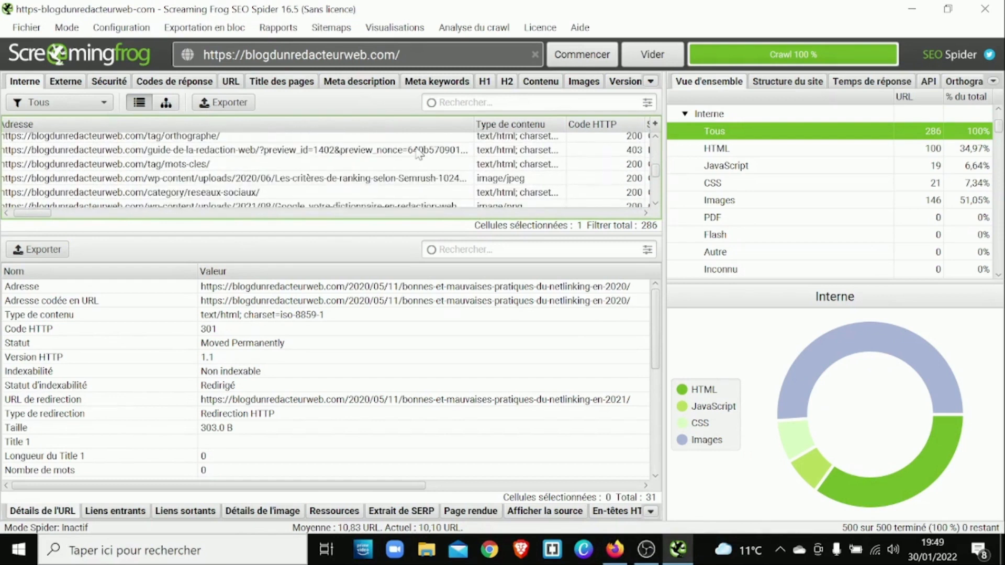
{"action": "left_click", "coordinate": [356, 152]}
Step: Copy the selected 403 preview URL, load it in Firefox to check the page, and return to Screaming Frog SEO Spider
{"action": "right_click", "coordinate": [357, 152]}
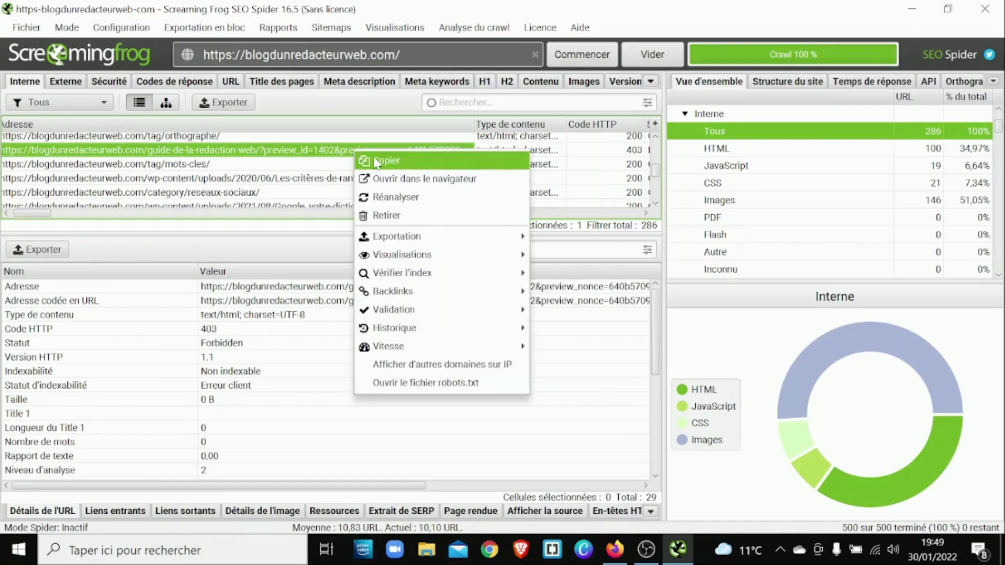
{"action": "left_click", "coordinate": [374, 159]}
{"action": "left_click", "coordinate": [615, 549]}
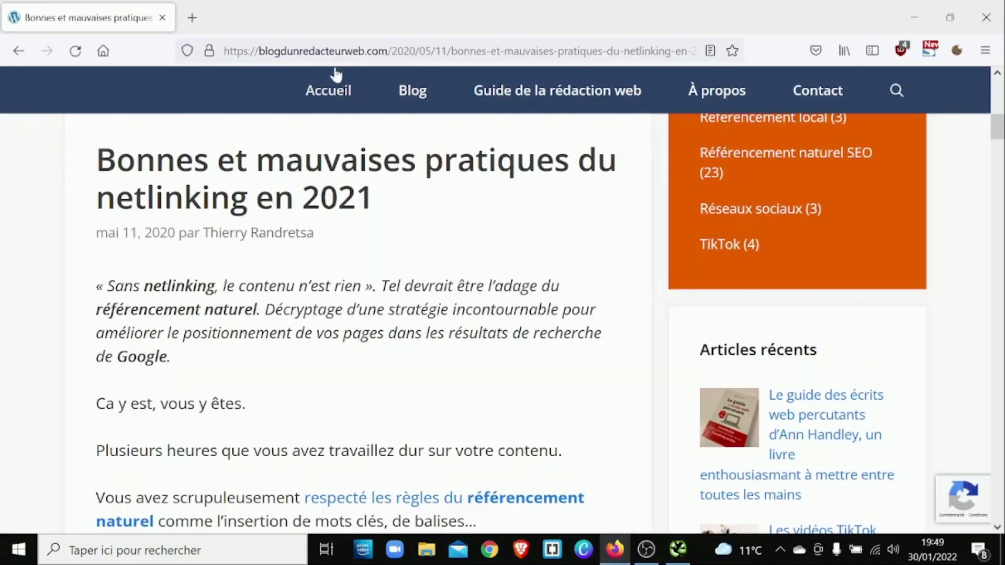
{"action": "right_click", "coordinate": [343, 50]}
{"action": "left_click", "coordinate": [419, 164]}
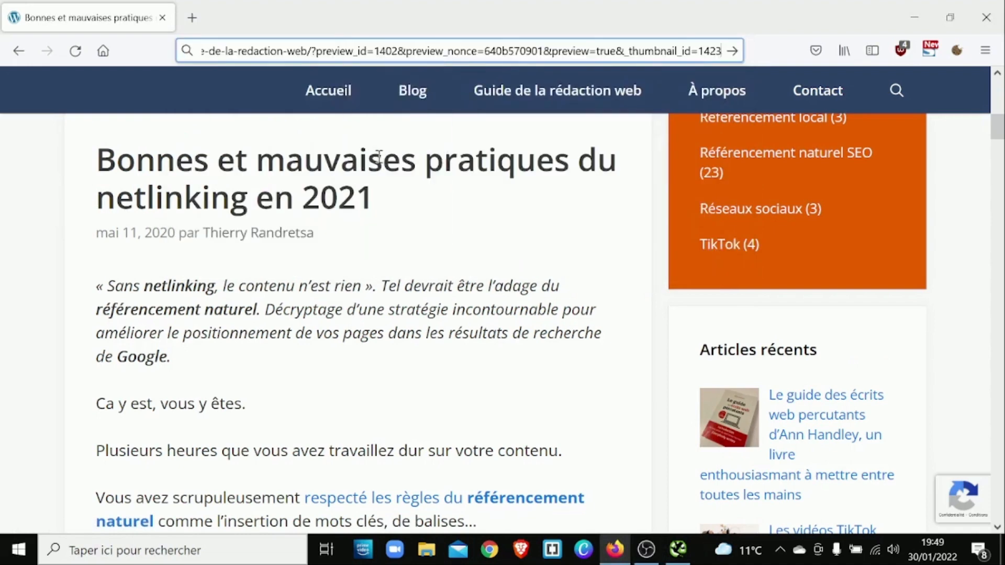
{"action": "key", "text": "Return"}
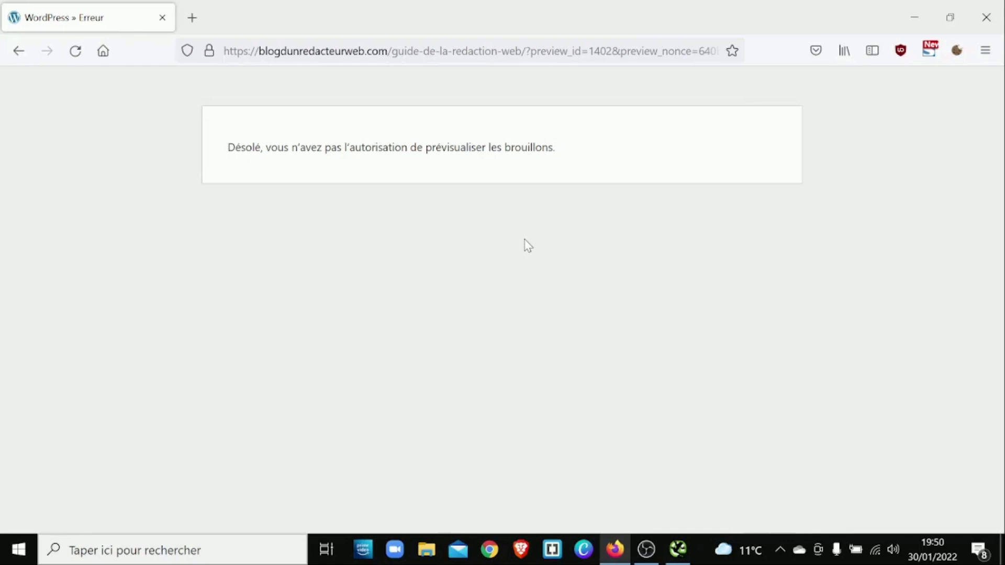
{"action": "left_click", "coordinate": [680, 559]}
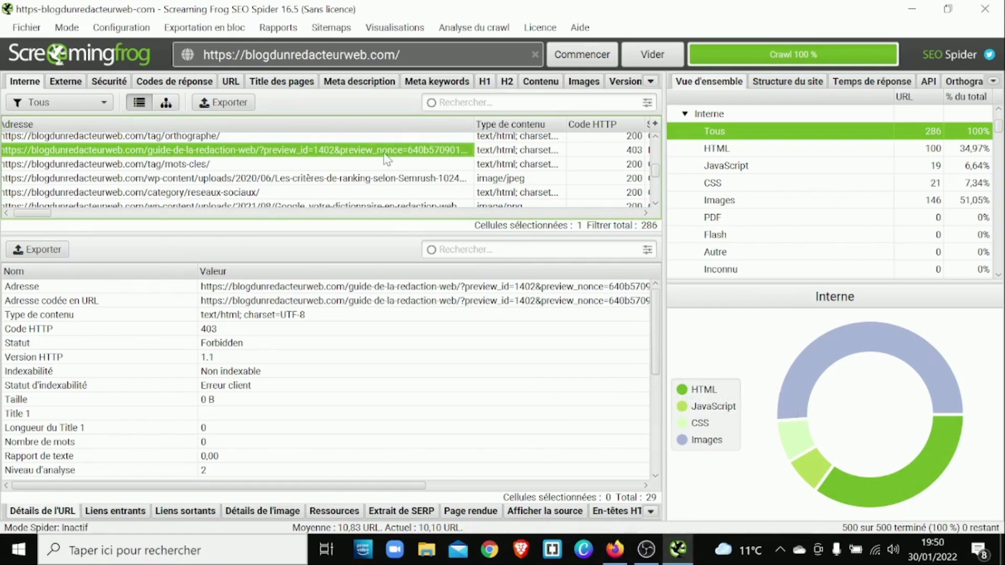
Step: Examine the content types and HTTP codes of the remaining internal URLs
{"action": "scroll", "coordinate": [387, 158], "scroll_direction": "down", "scroll_amount": 1}
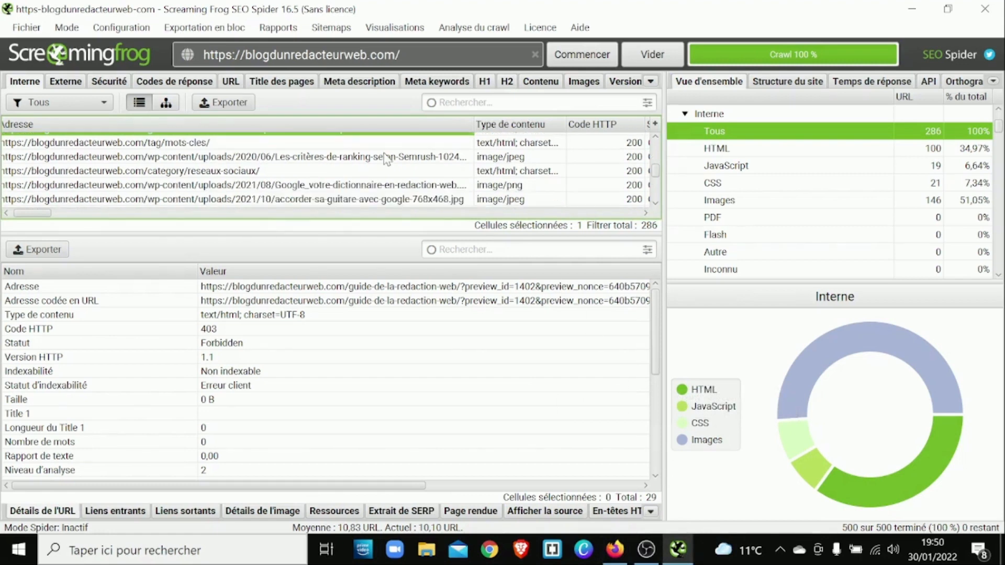
{"action": "scroll", "coordinate": [387, 158], "scroll_direction": "down", "scroll_amount": 8}
{"action": "scroll", "coordinate": [387, 159], "scroll_direction": "down", "scroll_amount": 2}
{"action": "scroll", "coordinate": [387, 158], "scroll_direction": "down", "scroll_amount": 6}
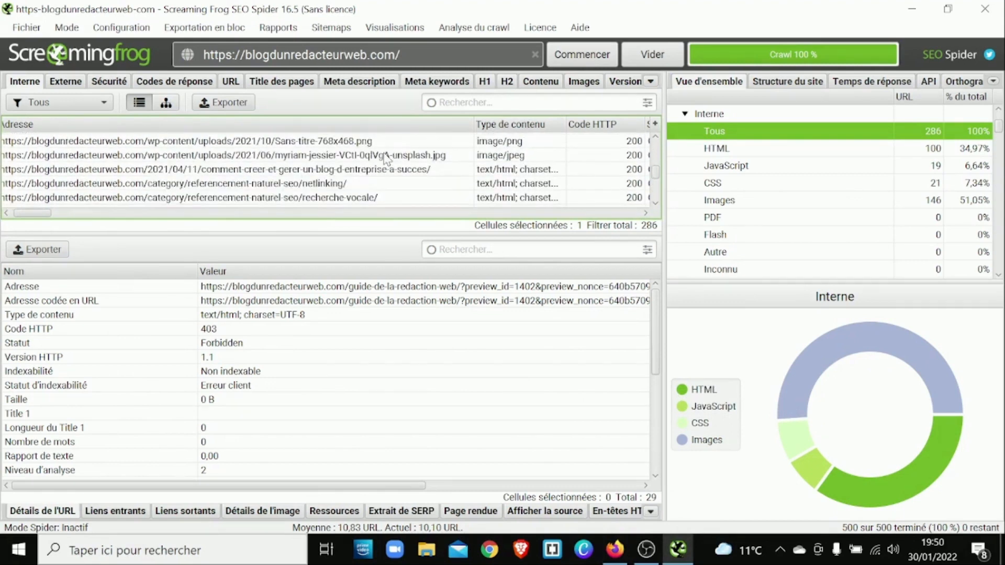
{"action": "scroll", "coordinate": [387, 158], "scroll_direction": "down", "scroll_amount": 8}
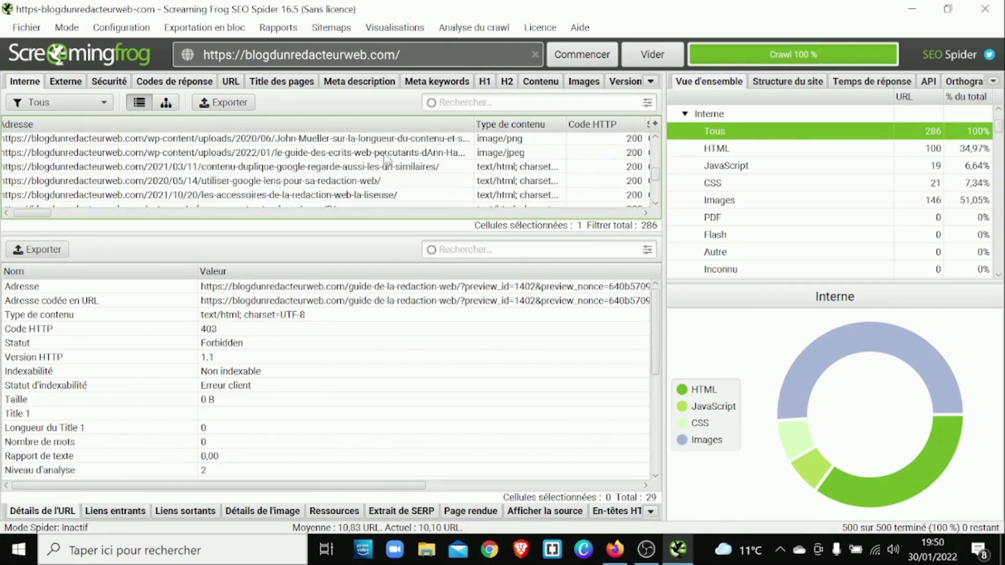
{"action": "scroll", "coordinate": [386, 159], "scroll_direction": "down", "scroll_amount": 8}
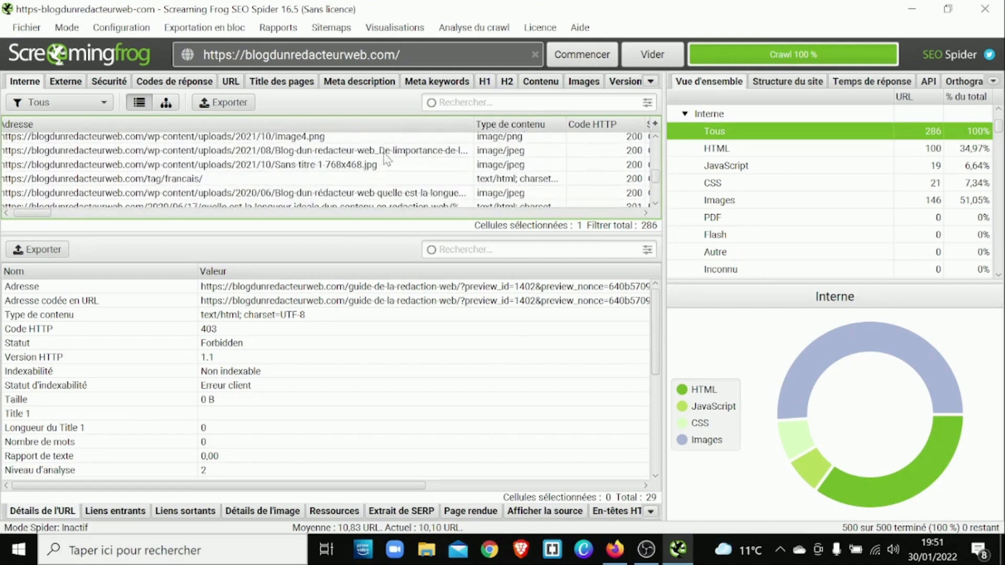
{"action": "scroll", "coordinate": [387, 159], "scroll_direction": "down", "scroll_amount": 8}
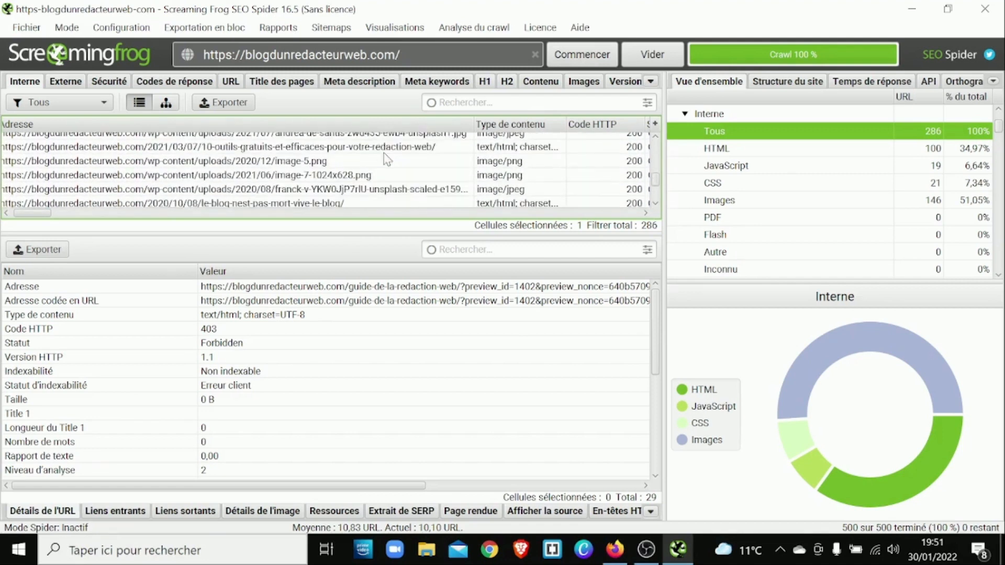
{"action": "scroll", "coordinate": [386, 159], "scroll_direction": "down", "scroll_amount": 8}
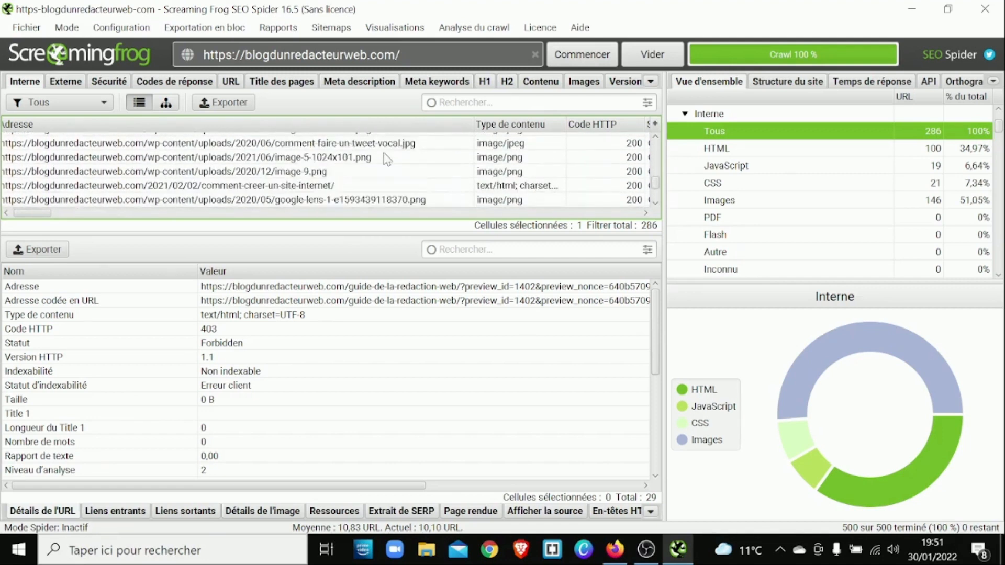
{"action": "scroll", "coordinate": [387, 159], "scroll_direction": "down", "scroll_amount": 8}
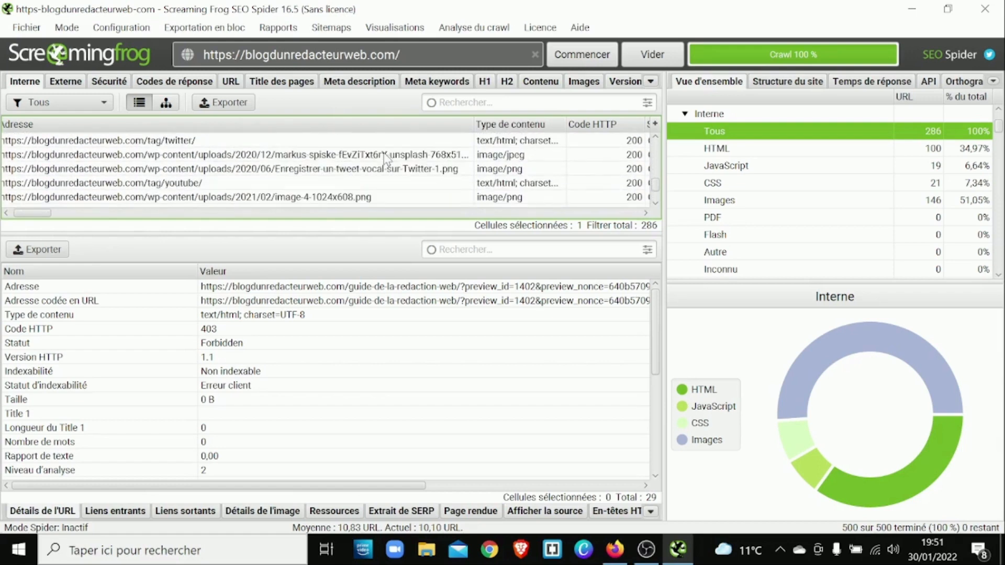
{"action": "scroll", "coordinate": [386, 159], "scroll_direction": "down", "scroll_amount": 8}
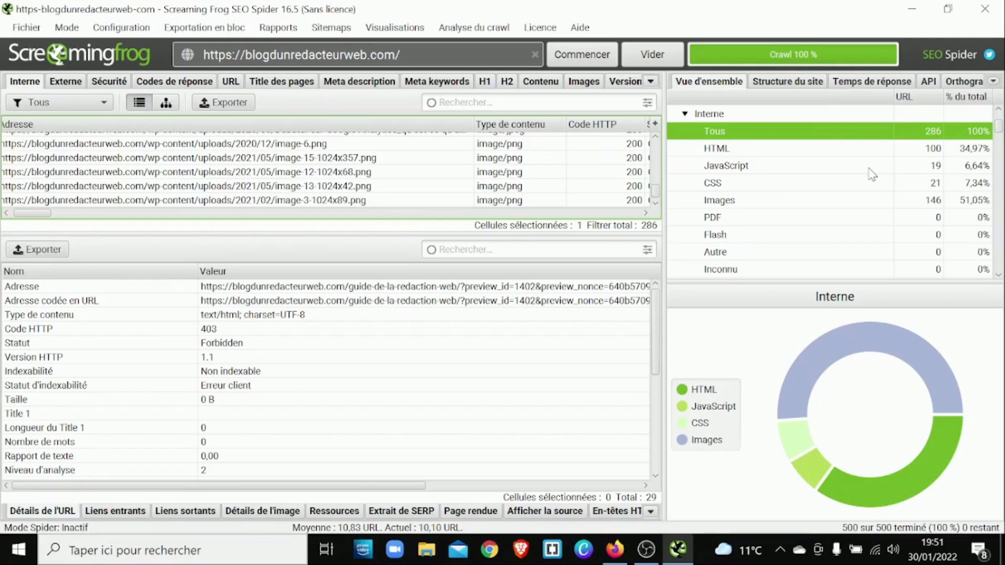
Step: Show the Externe crawl results and review their breakdown by content type
{"action": "scroll", "coordinate": [838, 169], "scroll_direction": "down", "scroll_amount": 2}
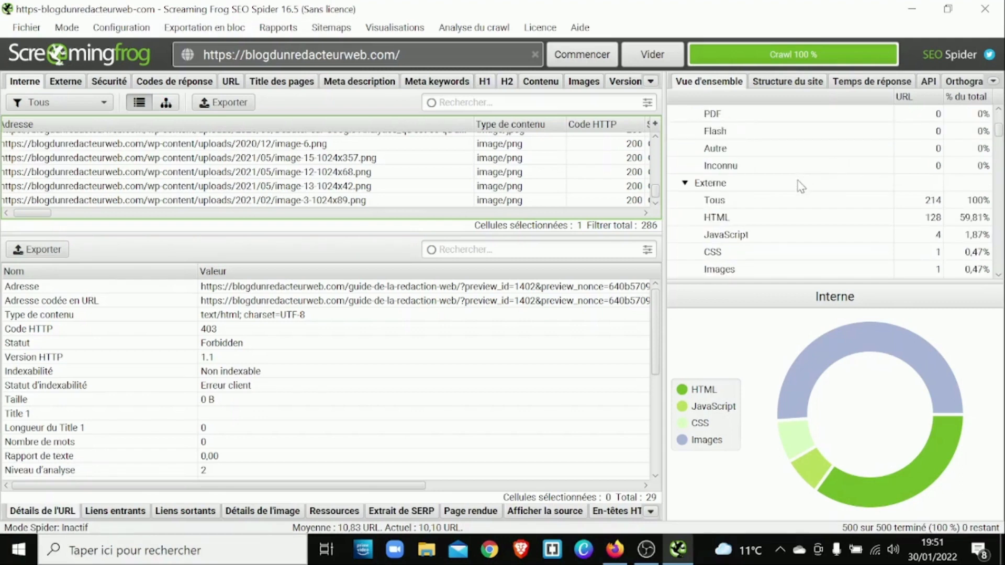
{"action": "left_click", "coordinate": [801, 183]}
{"action": "scroll", "coordinate": [801, 183], "scroll_direction": "down", "scroll_amount": 2}
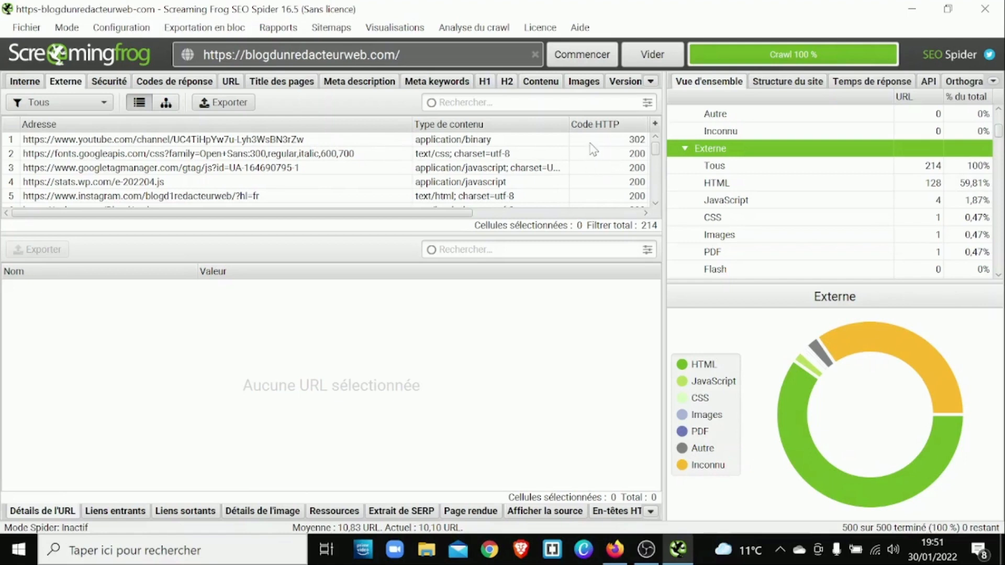
Step: Examine the HTTP codes and statuses of the external URLs throughout the list and return to its first entries
{"action": "scroll", "coordinate": [593, 147], "scroll_direction": "down", "scroll_amount": 2}
{"action": "scroll", "coordinate": [593, 150], "scroll_direction": "down", "scroll_amount": 2}
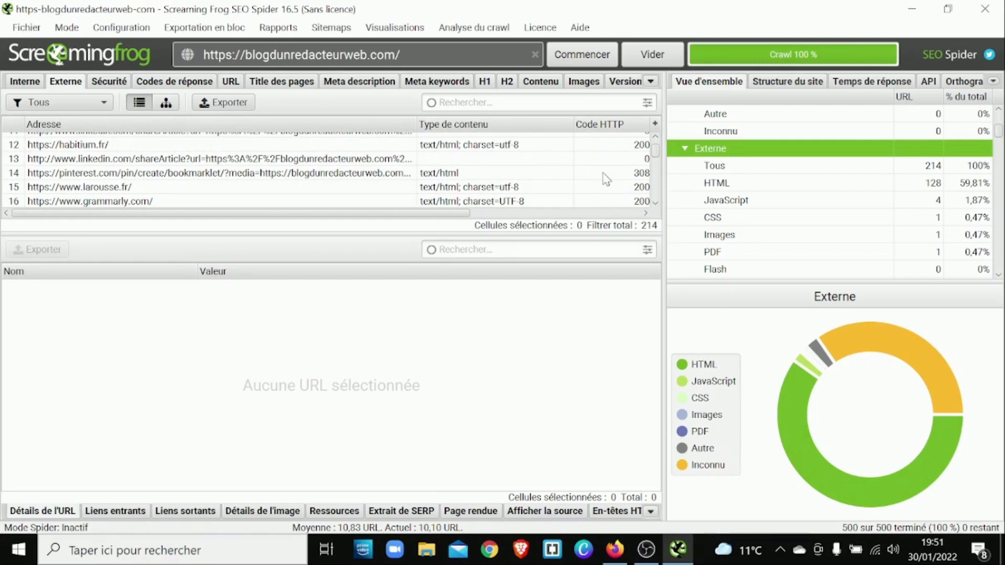
{"action": "scroll", "coordinate": [599, 174], "scroll_direction": "down", "scroll_amount": 4}
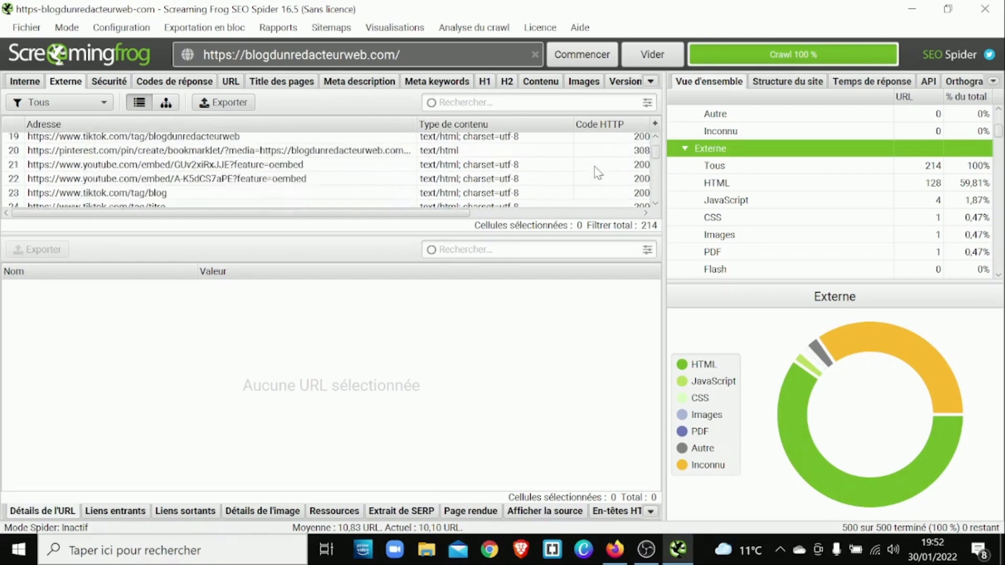
{"action": "scroll", "coordinate": [598, 173], "scroll_direction": "down", "scroll_amount": 5}
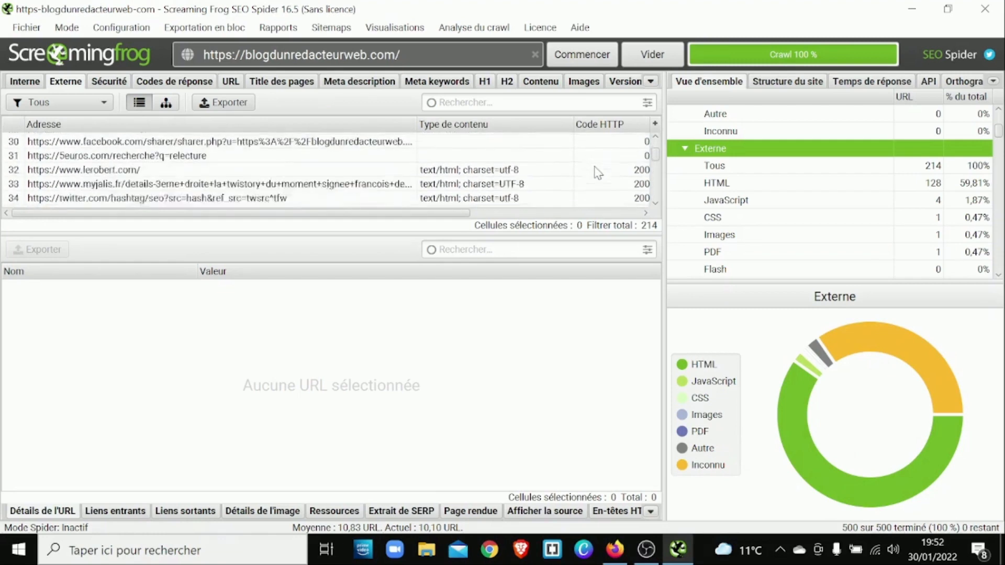
{"action": "scroll", "coordinate": [599, 173], "scroll_direction": "down", "scroll_amount": 4}
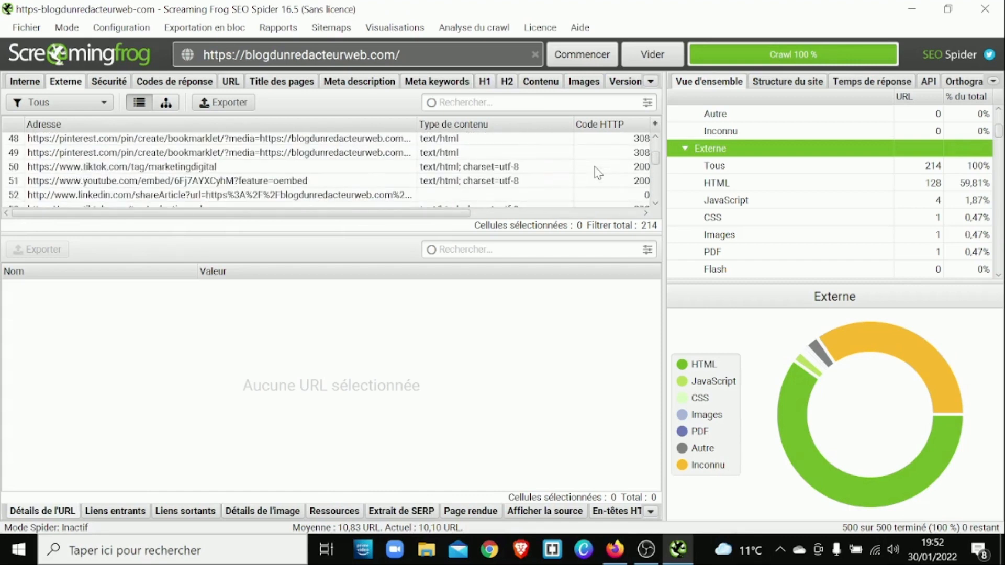
{"action": "scroll", "coordinate": [598, 172], "scroll_direction": "down", "scroll_amount": 3}
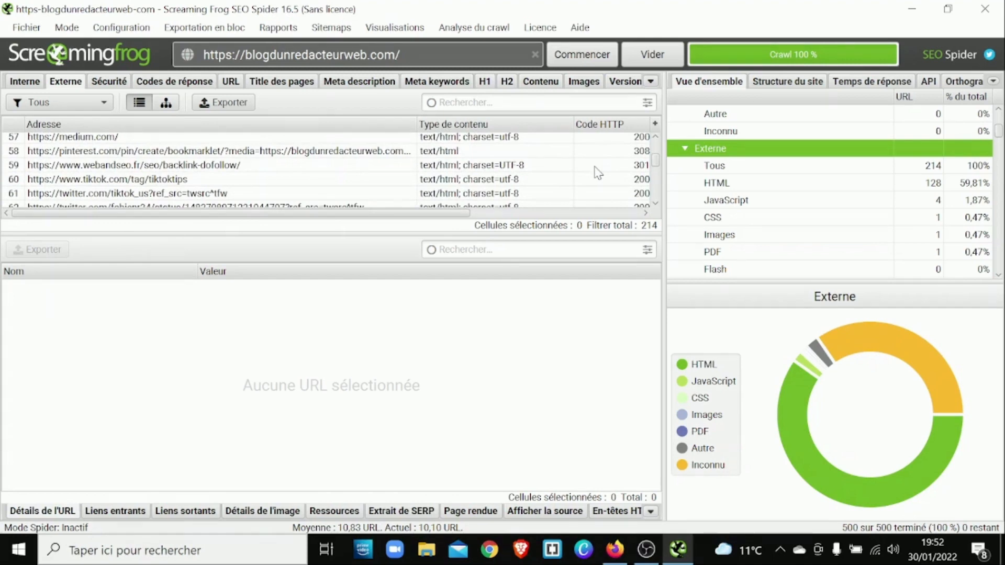
{"action": "scroll", "coordinate": [597, 173], "scroll_direction": "down", "scroll_amount": 5}
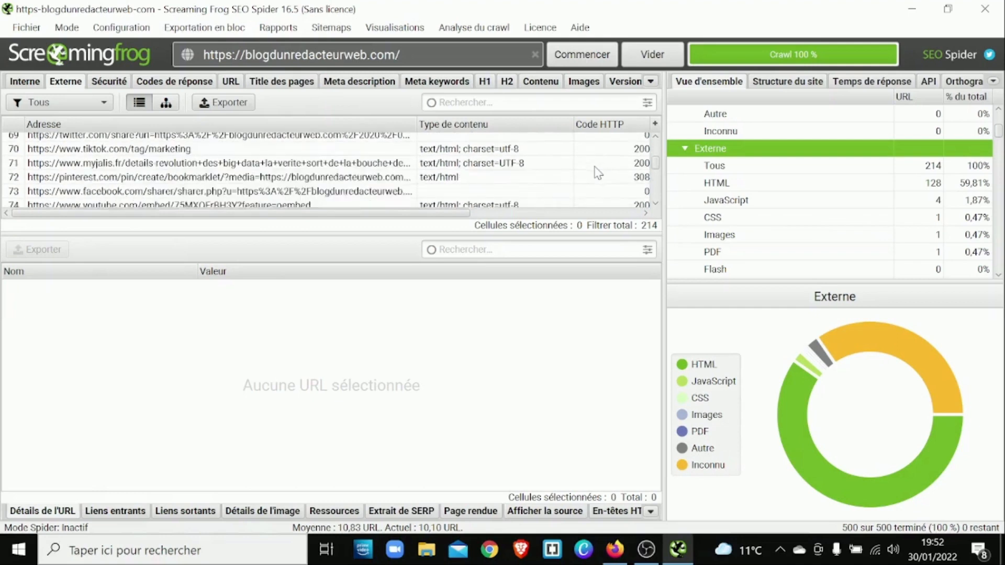
{"action": "scroll", "coordinate": [585, 172], "scroll_direction": "down", "scroll_amount": 2}
{"action": "left_click_drag", "start_coordinate": [656, 165], "coordinate": [653, 183]}
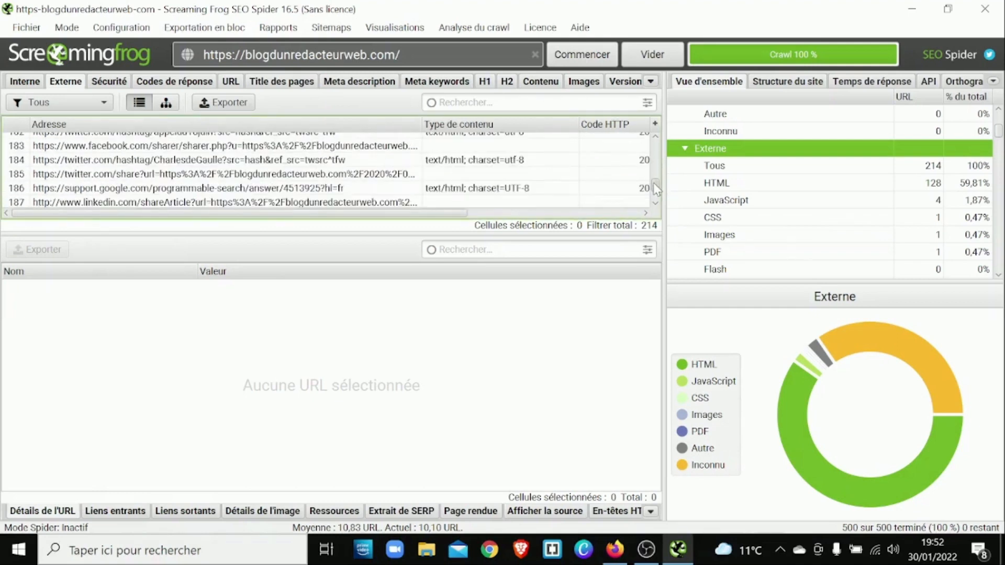
{"action": "left_click_drag", "start_coordinate": [471, 213], "coordinate": [492, 213]}
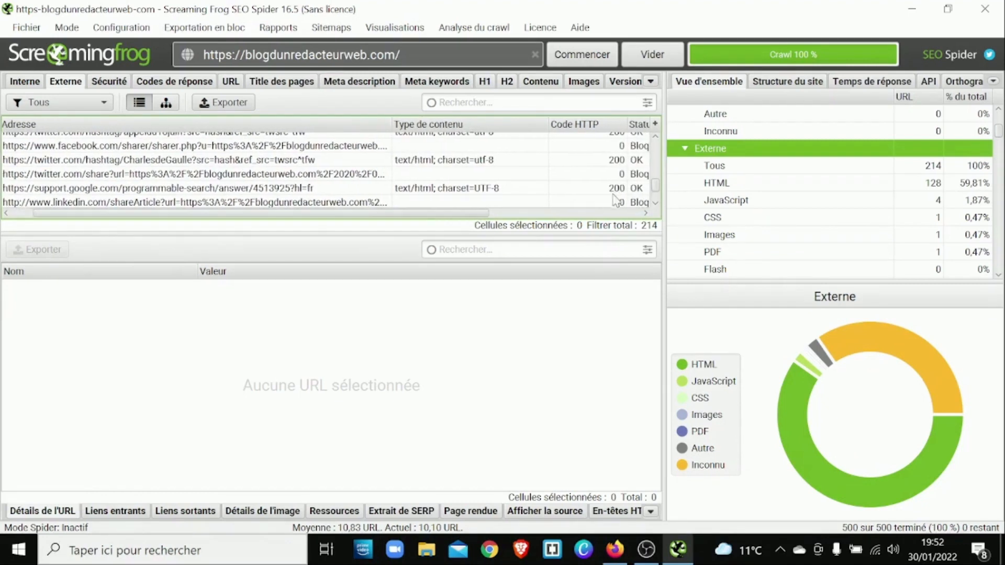
{"action": "left_click_drag", "start_coordinate": [657, 189], "coordinate": [661, 149]}
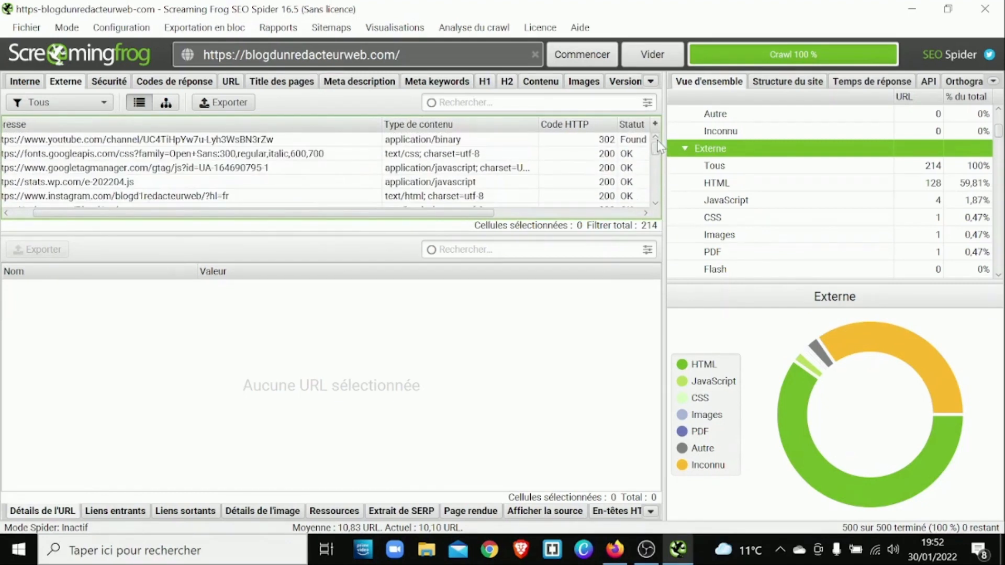